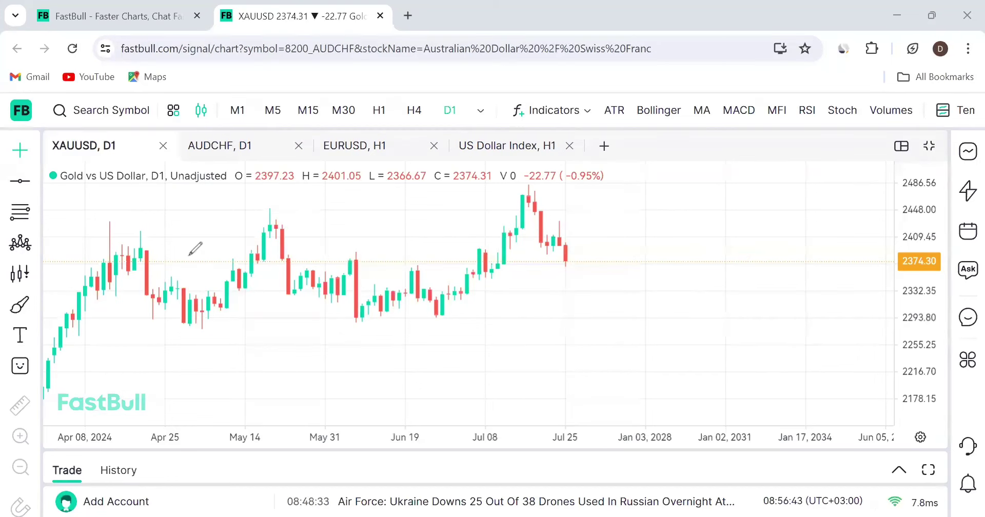
# - Draw freehand boundary lines along the April–May highs and lows of the gold daily chart and mark the price swings between them
pyautogui.moveTo(94, 219); pyautogui.dragTo(324, 219)
pyautogui.moveTo(127, 320); pyautogui.dragTo(433, 347)
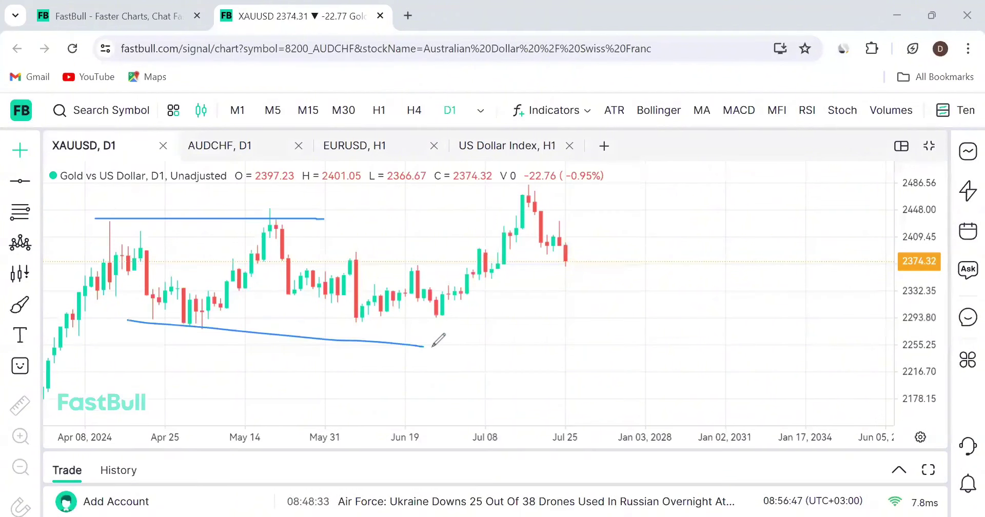
pyautogui.moveTo(142, 219)
pyautogui.mouseDown()
pyautogui.moveTo(111, 220)
pyautogui.moveTo(142, 237)
pyautogui.mouseUp()
pyautogui.moveTo(154, 295); pyautogui.dragTo(185, 324)
pyautogui.moveTo(269, 212); pyautogui.dragTo(291, 253)
pyautogui.moveTo(452, 290)
pyautogui.mouseDown()
pyautogui.moveTo(362, 314)
pyautogui.moveTo(392, 309)
pyautogui.mouseUp()
pyautogui.moveTo(515, 191)
pyautogui.mouseDown()
pyautogui.moveTo(500, 203)
pyautogui.moveTo(526, 182)
pyautogui.moveTo(619, 314)
pyautogui.moveTo(679, 201)
pyautogui.moveTo(785, 197)
pyautogui.moveTo(821, 276)
pyautogui.moveTo(829, 268)
pyautogui.mouseUp()
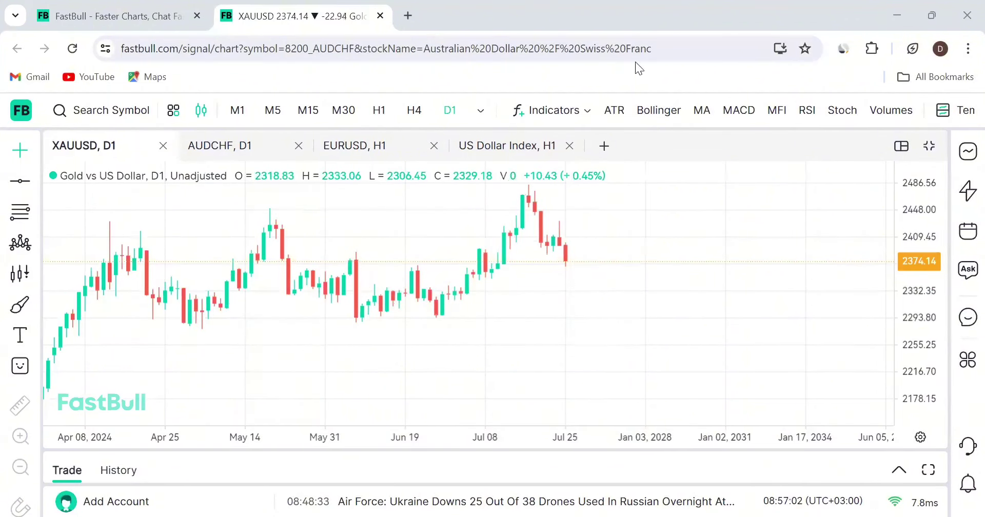
# - Trace the April–June swings freehand with circled turning points, and draw rising boundary lines above and below the candles
pyautogui.moveTo(108, 222)
pyautogui.mouseDown()
pyautogui.moveTo(205, 324)
pyautogui.moveTo(210, 317)
pyautogui.moveTo(192, 319)
pyautogui.moveTo(279, 220)
pyautogui.moveTo(264, 214)
pyautogui.moveTo(317, 243)
pyautogui.mouseUp()
pyautogui.moveTo(399, 286); pyautogui.dragTo(421, 305)
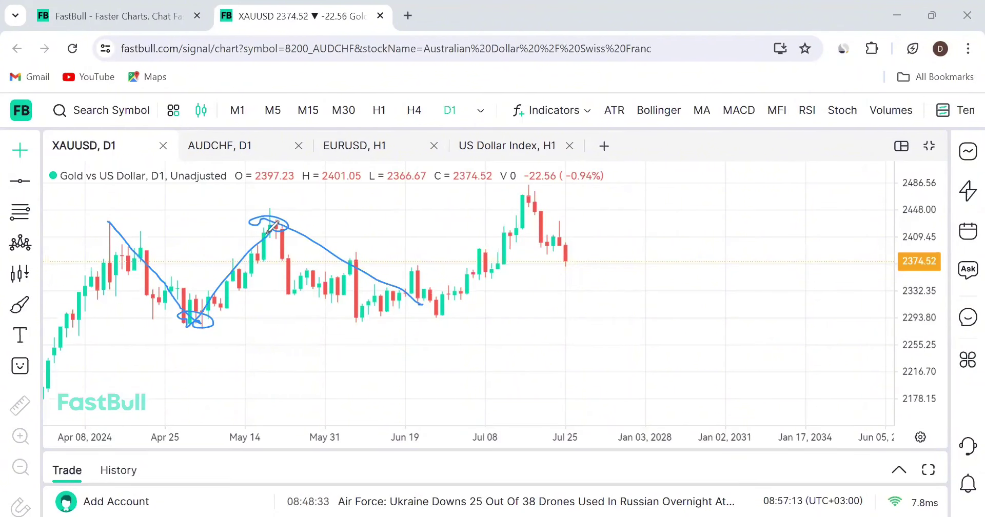
pyautogui.moveTo(103, 222)
pyautogui.mouseDown()
pyautogui.moveTo(652, 177)
pyautogui.moveTo(621, 193)
pyautogui.mouseUp()
pyautogui.moveTo(149, 331); pyautogui.dragTo(582, 297)
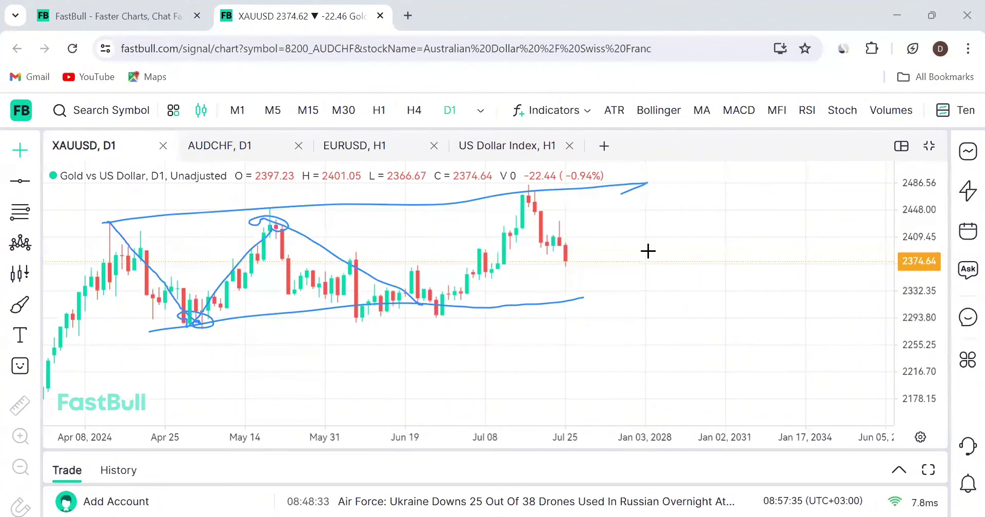
# - Place a horizontal line at about 2340.56 across the XAUUSD daily chart, just above the candles before the July rally
pyautogui.scroll(3, 627, 266)
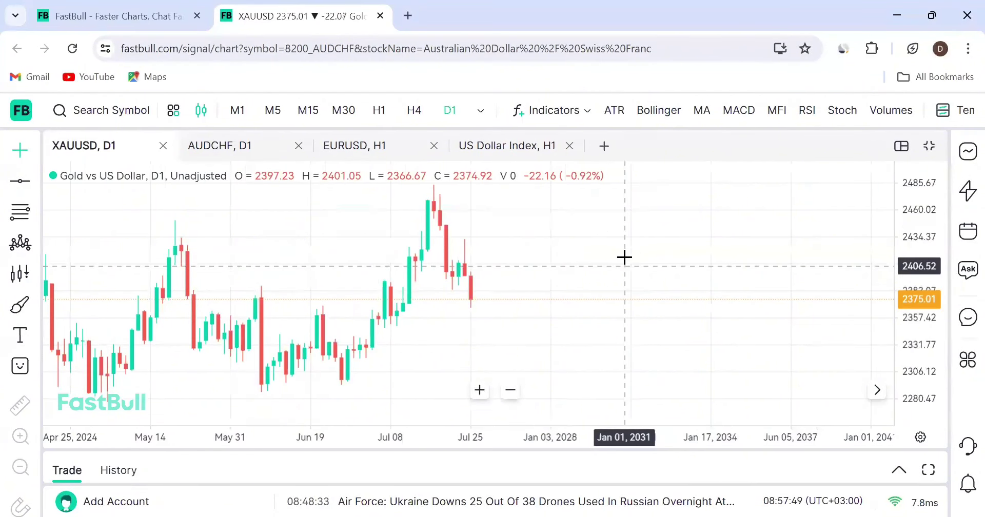
pyautogui.scroll(-2, 682, 238)
pyautogui.scroll(2, 162, 250)
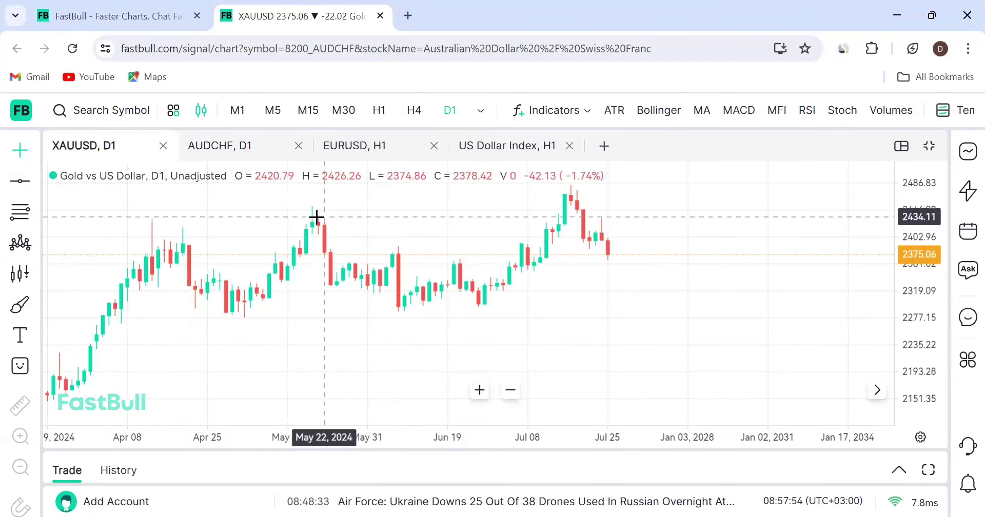
pyautogui.hscroll(5, 589, 296)
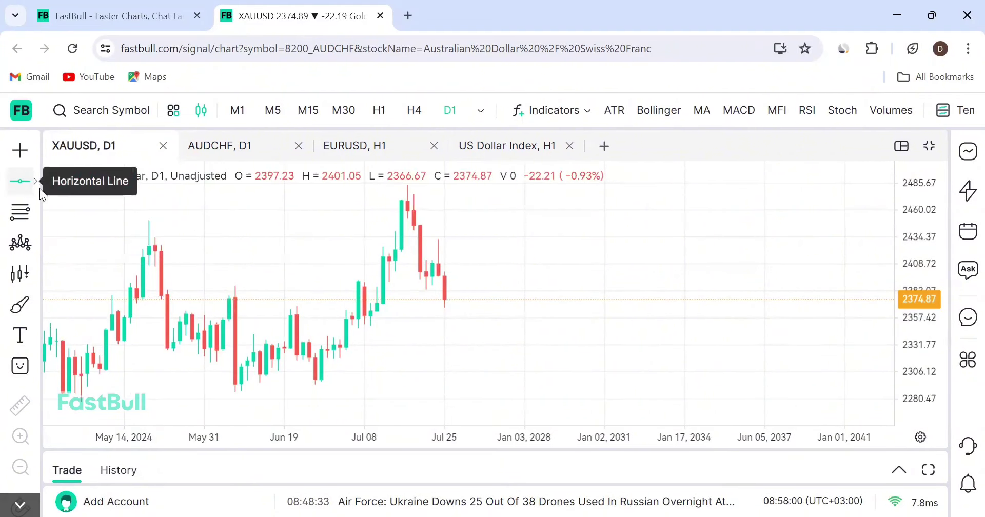
pyautogui.click(21, 181)
pyautogui.click(314, 335)
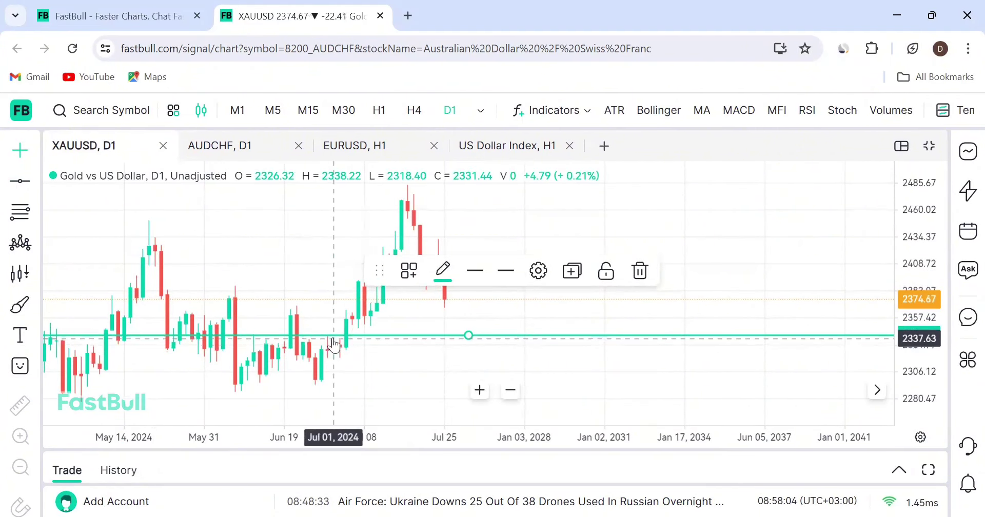
# - Trace the July rally freehand from the 2340.56 line, circle the move and its starting candles, and clear the marks
pyautogui.moveTo(918, 313); pyautogui.dragTo(905, 267)
pyautogui.moveTo(935, 228); pyautogui.dragTo(933, 237)
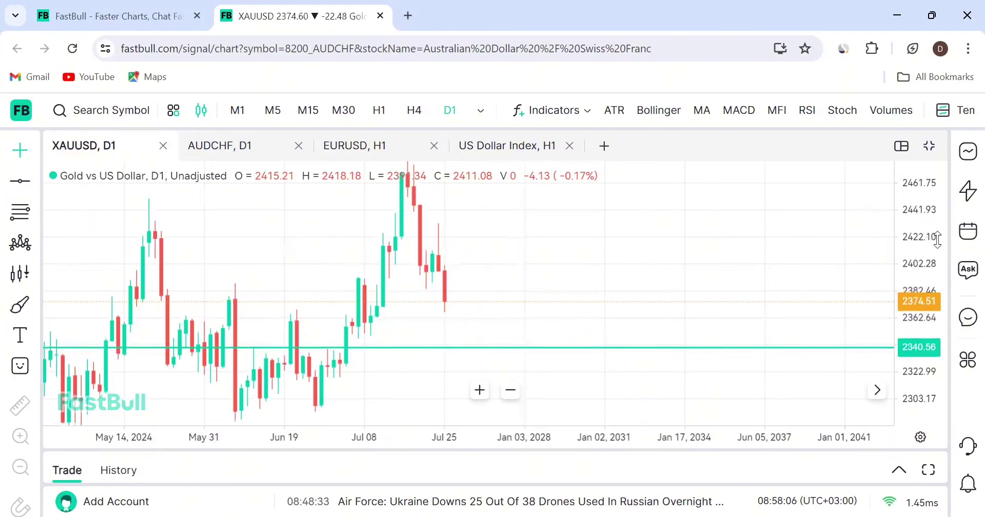
pyautogui.click(479, 390)
pyautogui.moveTo(925, 215); pyautogui.dragTo(925, 261)
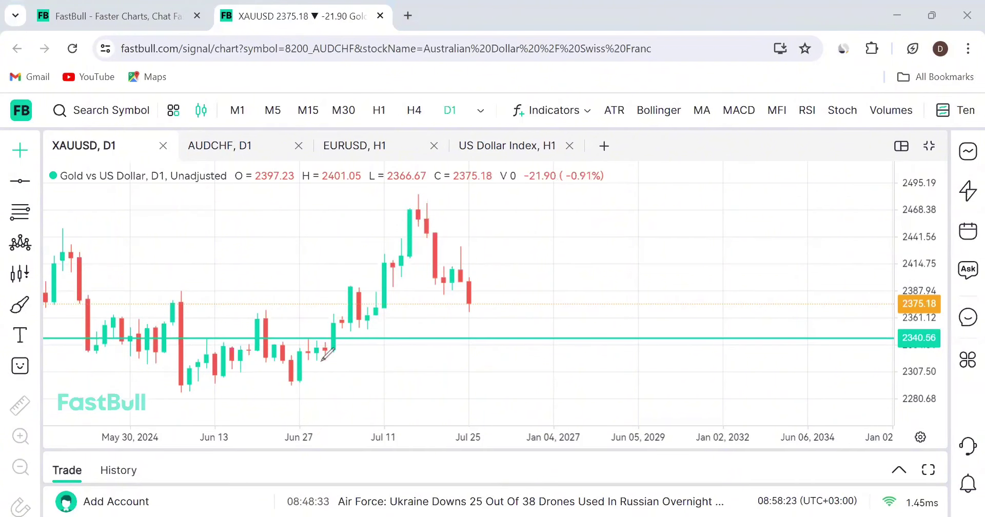
pyautogui.moveTo(322, 361)
pyautogui.mouseDown()
pyautogui.moveTo(359, 286)
pyautogui.moveTo(375, 313)
pyautogui.moveTo(392, 257)
pyautogui.moveTo(399, 282)
pyautogui.moveTo(414, 204)
pyautogui.moveTo(451, 203)
pyautogui.moveTo(326, 249)
pyautogui.mouseUp()
pyautogui.moveTo(283, 359); pyautogui.dragTo(450, 226)
pyautogui.moveTo(331, 341); pyautogui.dragTo(306, 336)
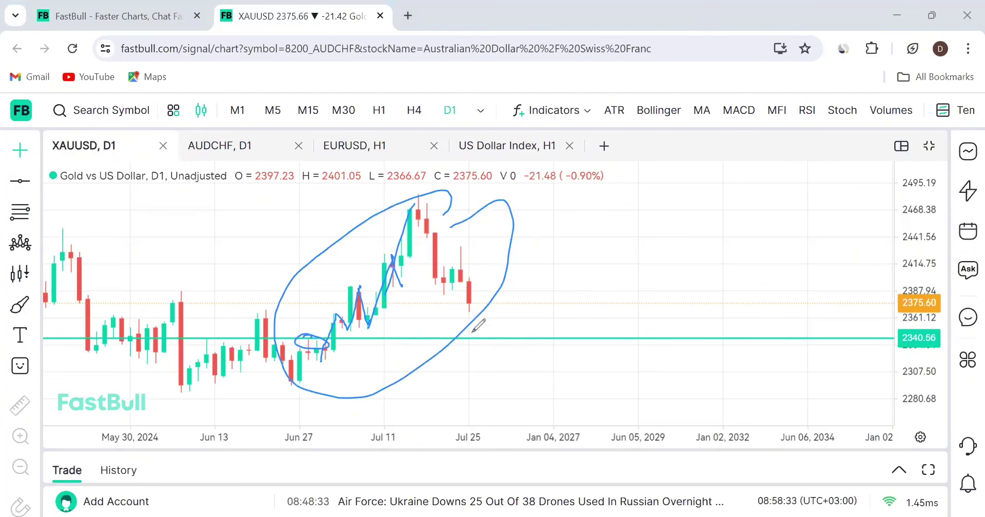
pyautogui.moveTo(469, 342)
pyautogui.mouseDown()
pyautogui.moveTo(475, 359)
pyautogui.moveTo(528, 336)
pyautogui.moveTo(531, 350)
pyautogui.mouseUp()
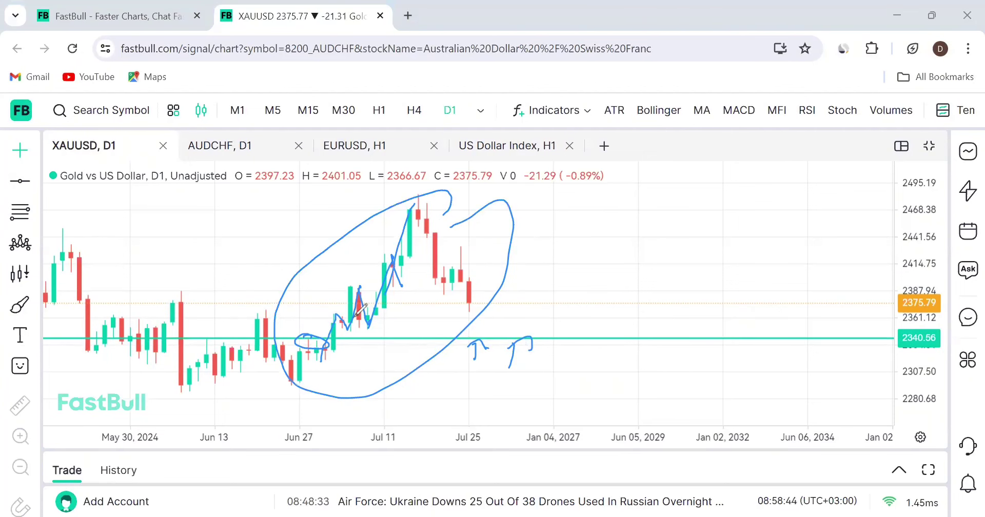
pyautogui.press('e')
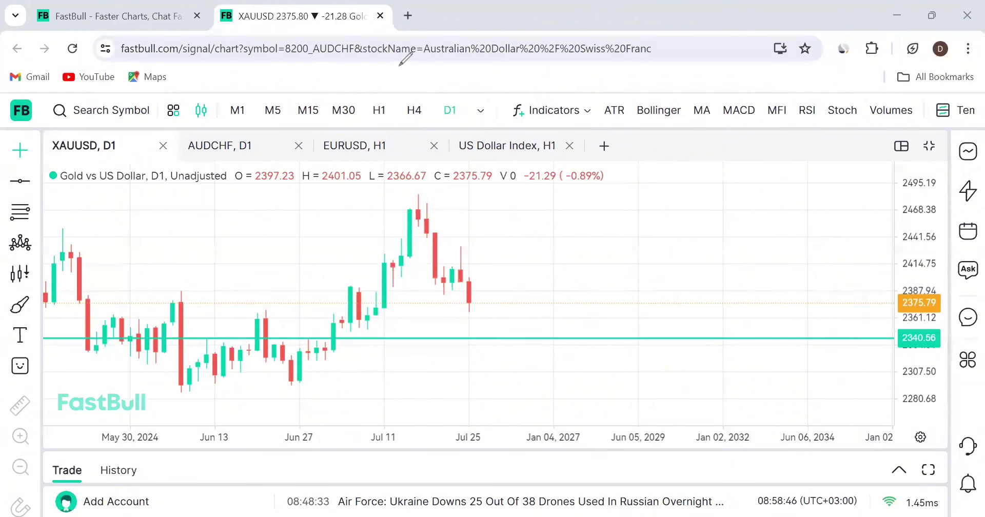
# - Place two horizontal rays at about 2393.30 and 2386.40, starting at the candles just before the early July peak
pyautogui.click(34, 182)
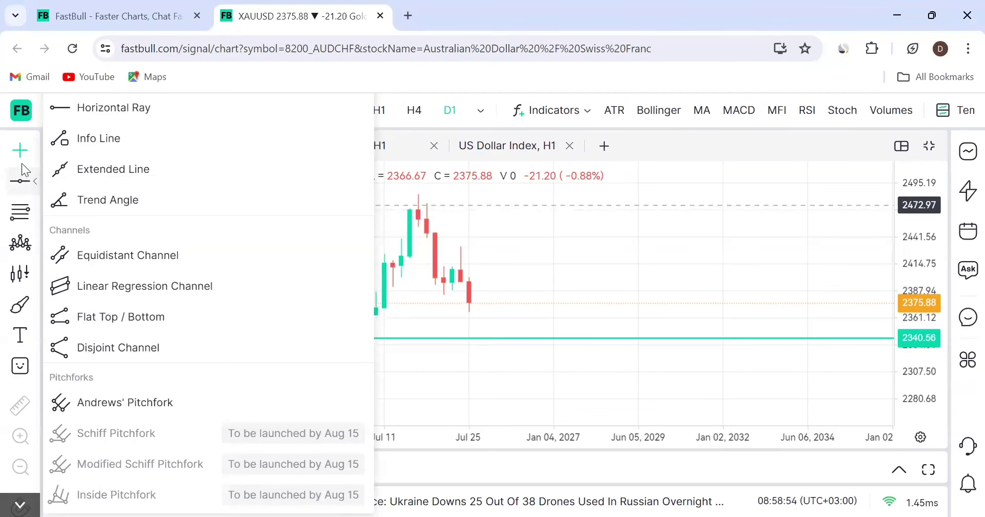
pyautogui.click(36, 149)
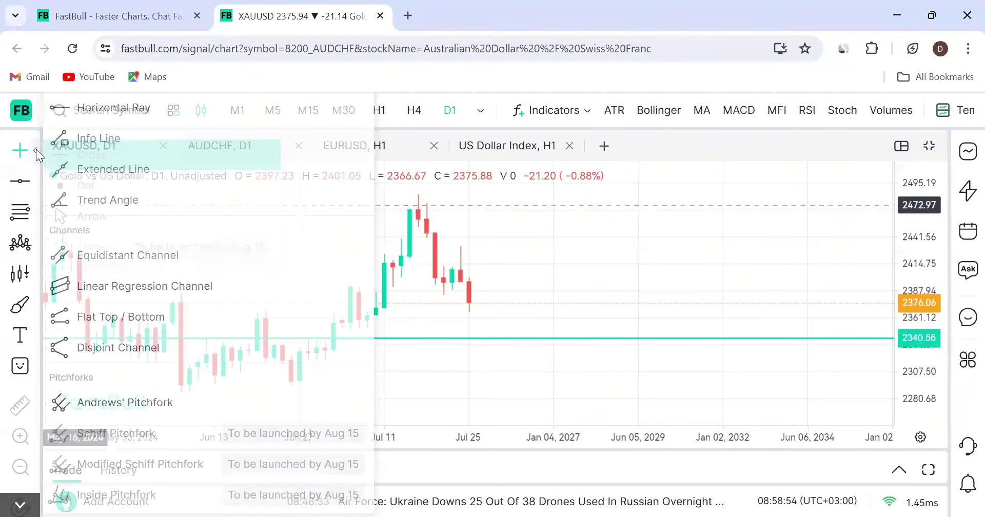
pyautogui.click(35, 181)
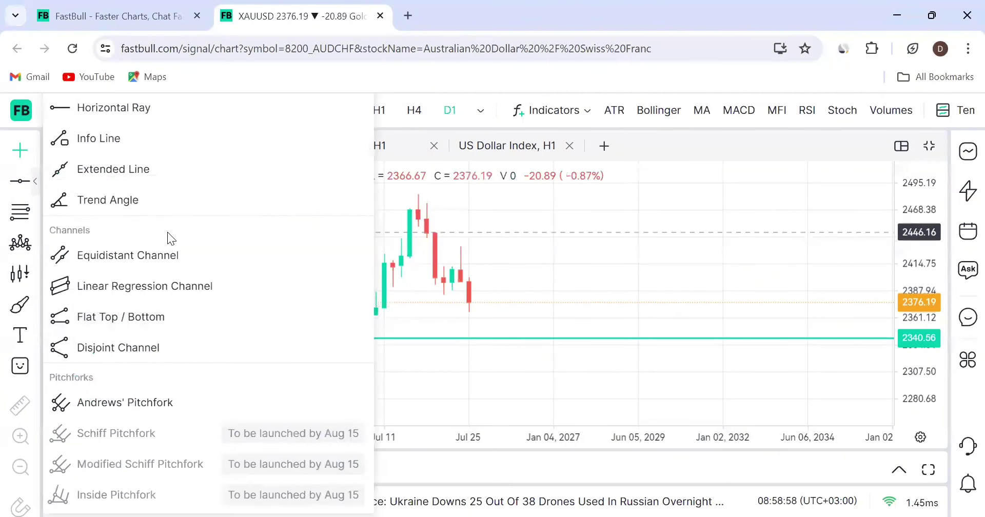
pyautogui.click(59, 111)
pyautogui.click(334, 285)
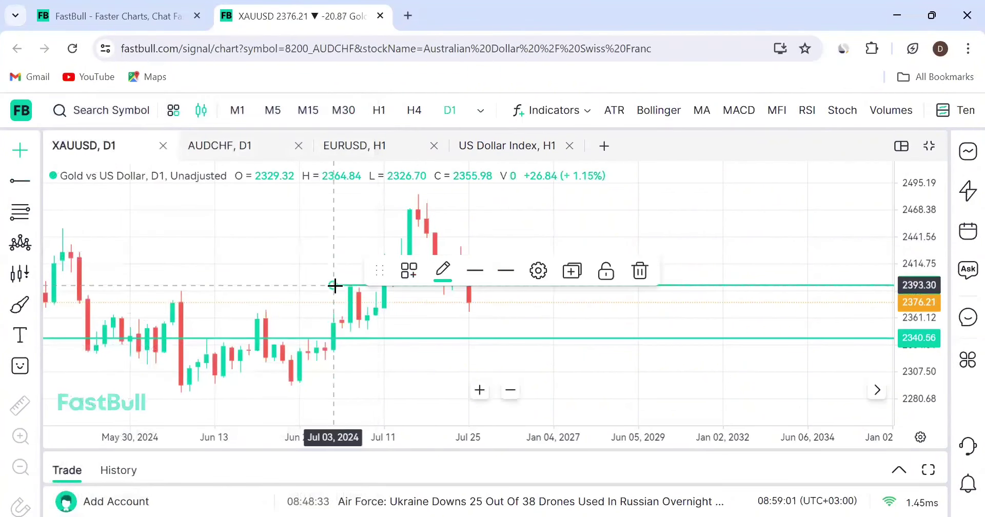
pyautogui.click(19, 181)
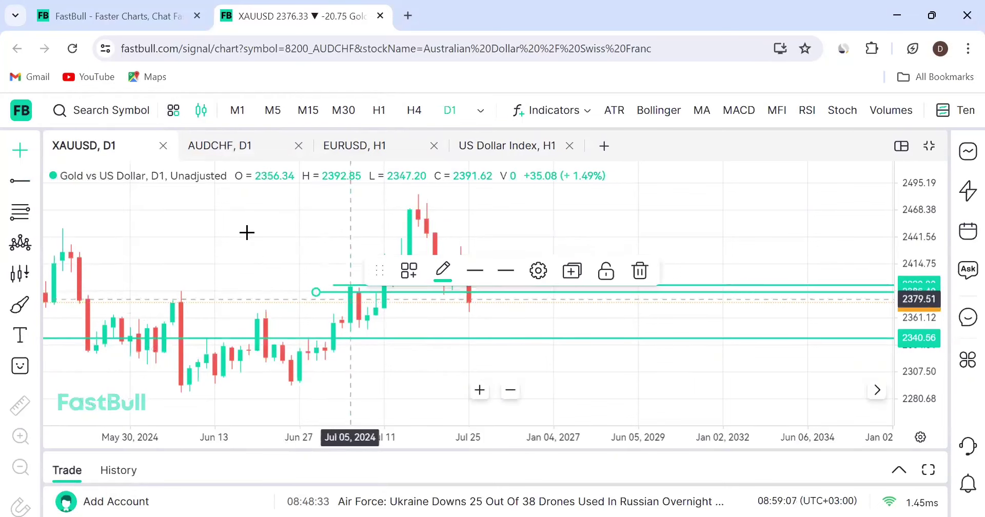
pyautogui.click(402, 315)
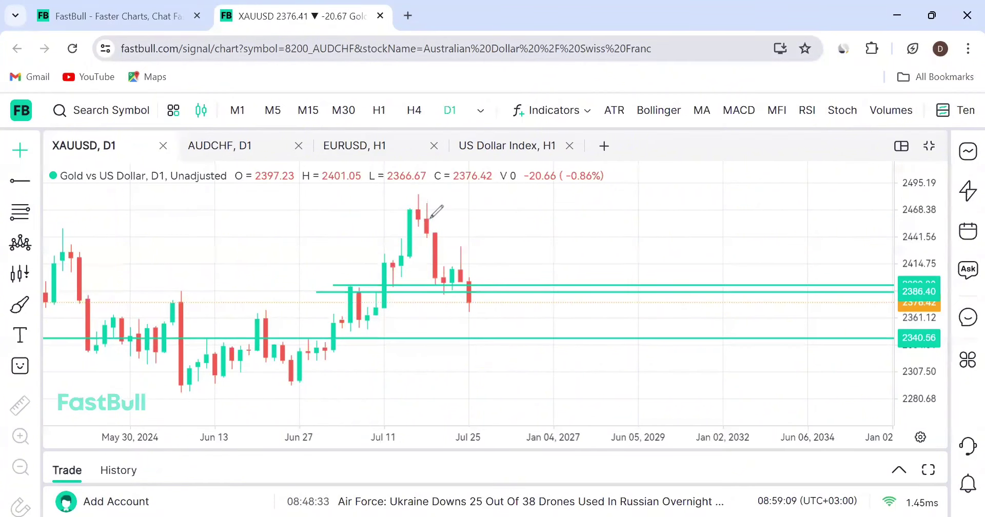
# - Trace the decline from the July high freehand, circle the pullback high, and sketch a projected retest and fall below the two rays
pyautogui.moveTo(413, 202)
pyautogui.mouseDown()
pyautogui.moveTo(461, 241)
pyautogui.moveTo(482, 311)
pyautogui.mouseUp()
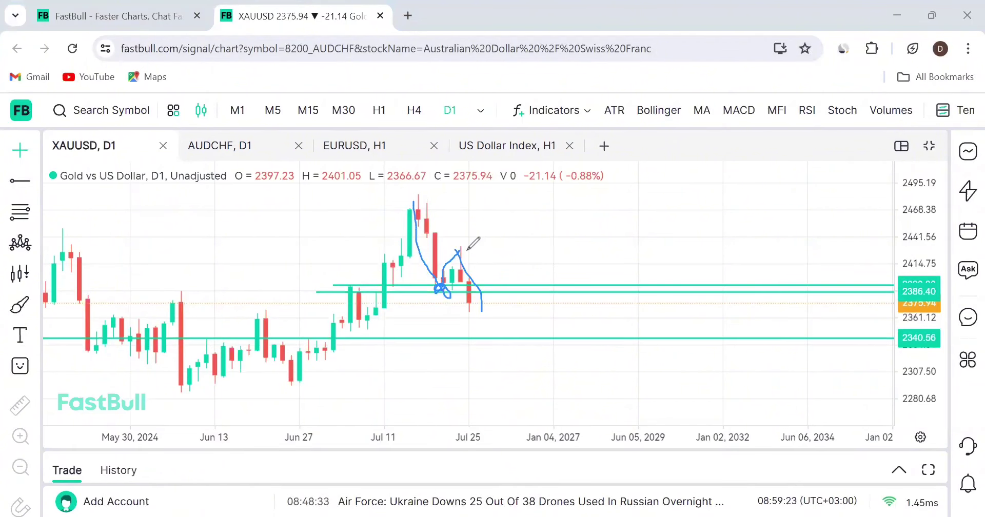
pyautogui.moveTo(466, 238)
pyautogui.mouseDown()
pyautogui.moveTo(454, 254)
pyautogui.moveTo(477, 279)
pyautogui.moveTo(491, 332)
pyautogui.mouseUp()
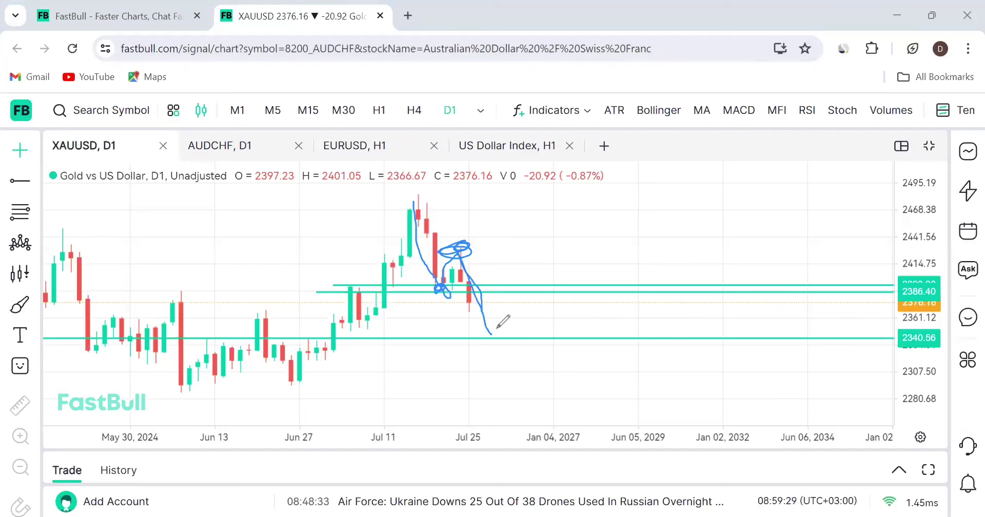
pyautogui.moveTo(462, 246)
pyautogui.mouseDown()
pyautogui.moveTo(483, 318)
pyautogui.moveTo(507, 291)
pyautogui.mouseUp()
pyautogui.moveTo(519, 347); pyautogui.dragTo(521, 352)
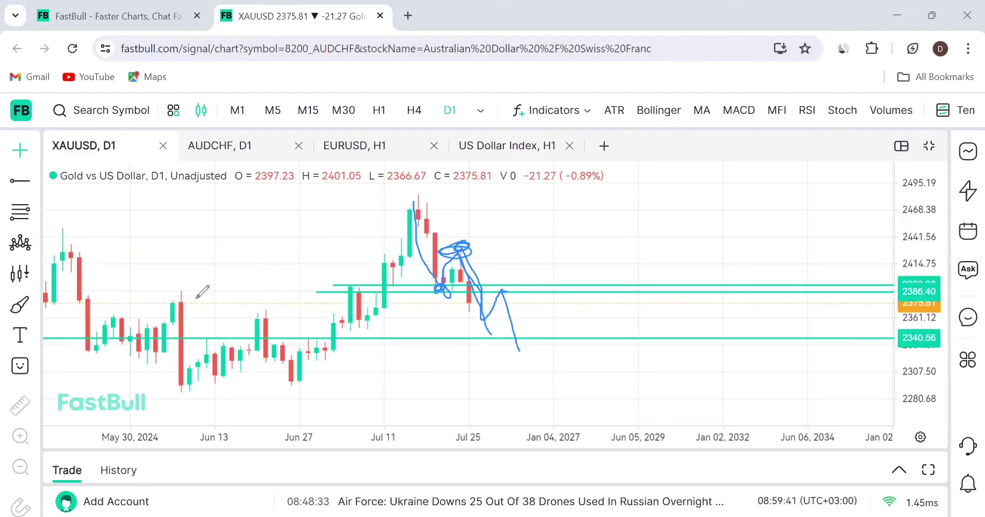
pyautogui.moveTo(477, 286)
pyautogui.mouseDown()
pyautogui.moveTo(464, 277)
pyautogui.moveTo(458, 311)
pyautogui.moveTo(521, 298)
pyautogui.mouseUp()
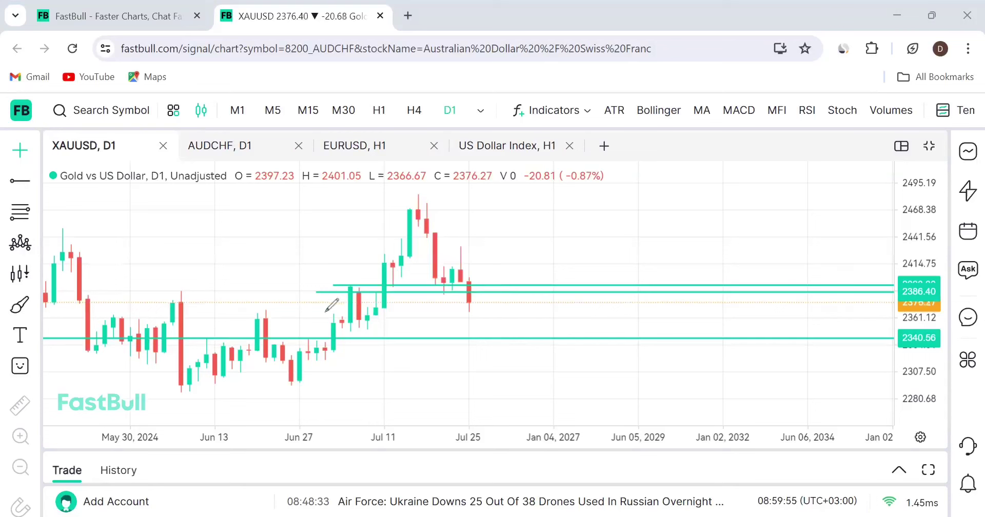
# - Sketch a rising zigzag and a falling zigzag freehand on the chart, each with an arrow showing its trend direction
pyautogui.moveTo(512, 405)
pyautogui.mouseDown()
pyautogui.moveTo(536, 340)
pyautogui.moveTo(572, 349)
pyautogui.mouseUp()
pyautogui.moveTo(584, 307)
pyautogui.mouseDown()
pyautogui.moveTo(600, 330)
pyautogui.moveTo(620, 299)
pyautogui.moveTo(647, 295)
pyautogui.moveTo(718, 197)
pyautogui.mouseUp()
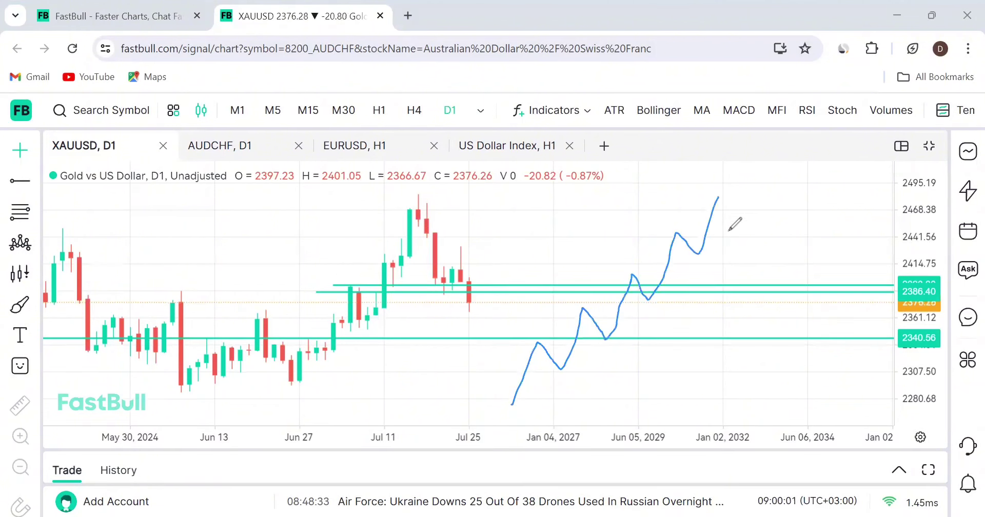
pyautogui.moveTo(140, 208)
pyautogui.mouseDown()
pyautogui.moveTo(175, 275)
pyautogui.moveTo(197, 248)
pyautogui.moveTo(227, 299)
pyautogui.moveTo(270, 287)
pyautogui.moveTo(317, 360)
pyautogui.moveTo(355, 334)
pyautogui.moveTo(386, 399)
pyautogui.mouseUp()
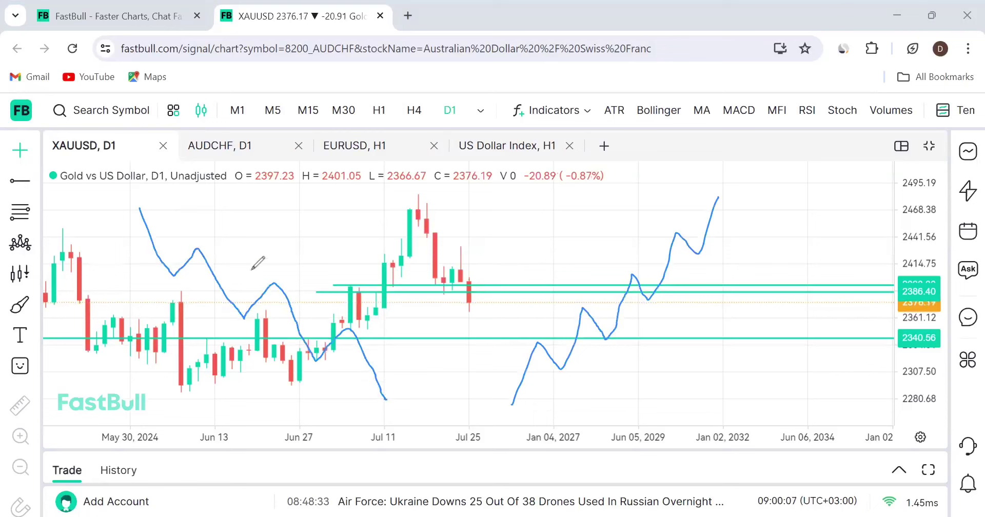
pyautogui.moveTo(289, 256); pyautogui.dragTo(276, 246)
pyautogui.moveTo(312, 232); pyautogui.dragTo(294, 260)
pyautogui.moveTo(565, 284); pyautogui.dragTo(585, 228)
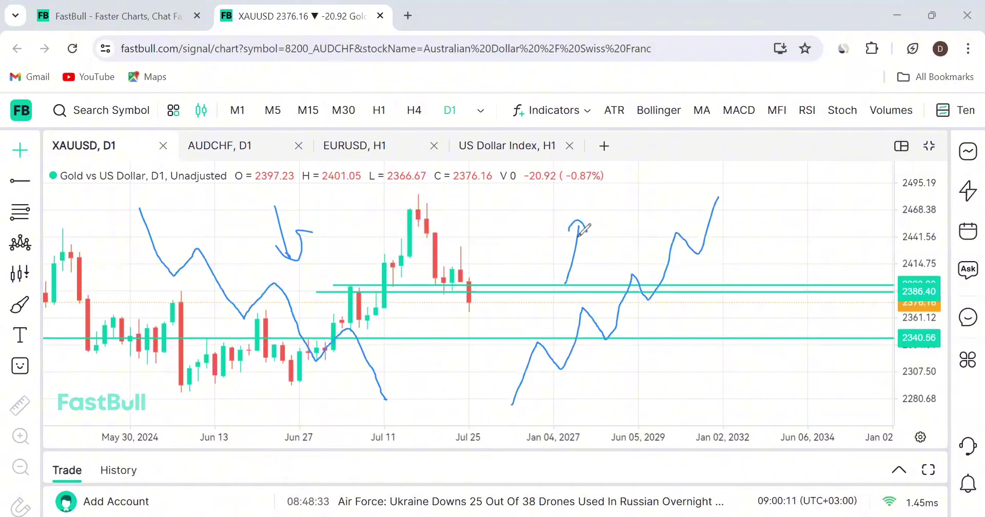
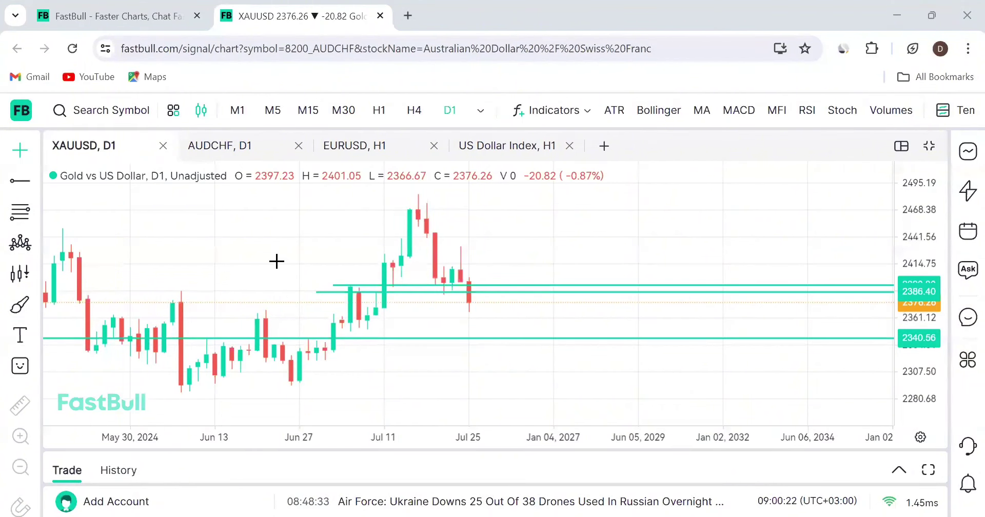
pyautogui.hscroll(-3, 277, 261)
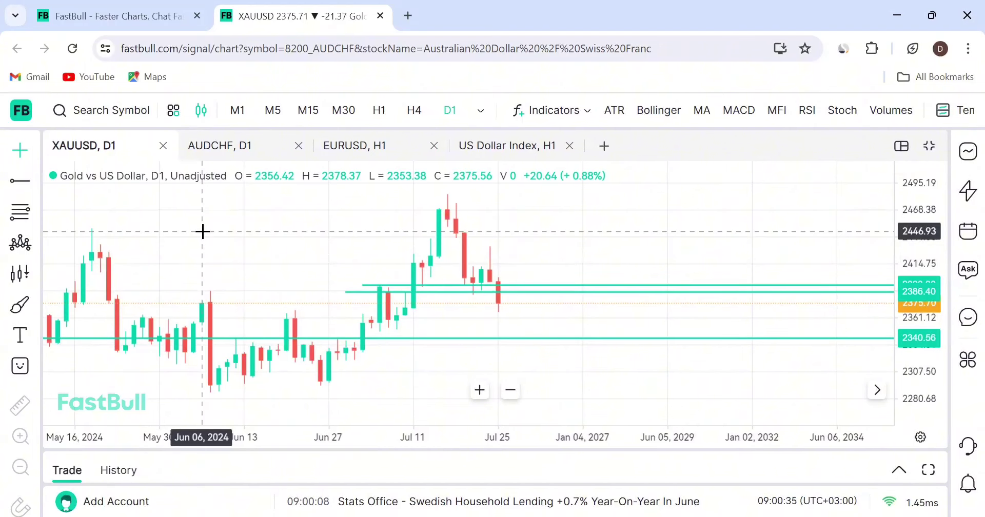
pyautogui.moveTo(262, 241); pyautogui.dragTo(266, 285)
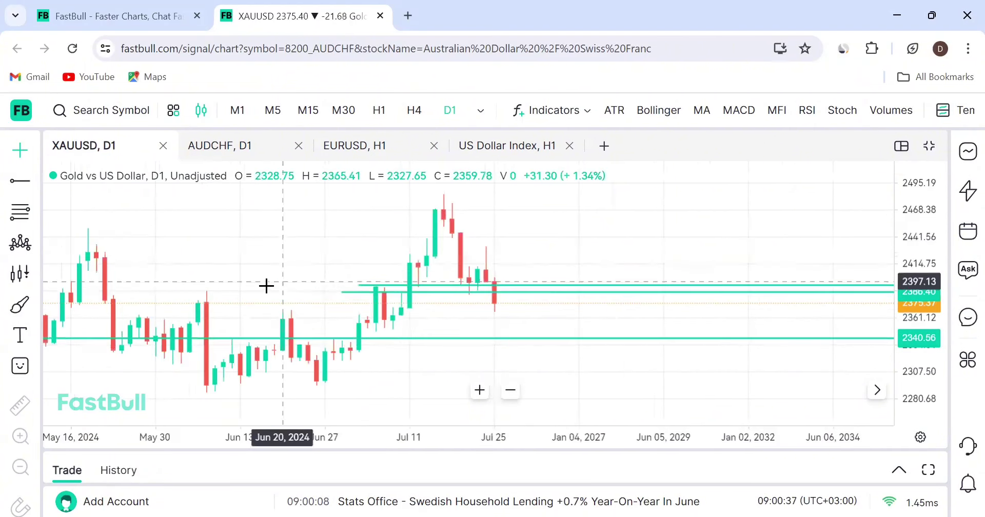
# - Switch to the FastBull homepage, skip the new-version guide, and collapse the market and chat sidebar
pyautogui.click(110, 25)
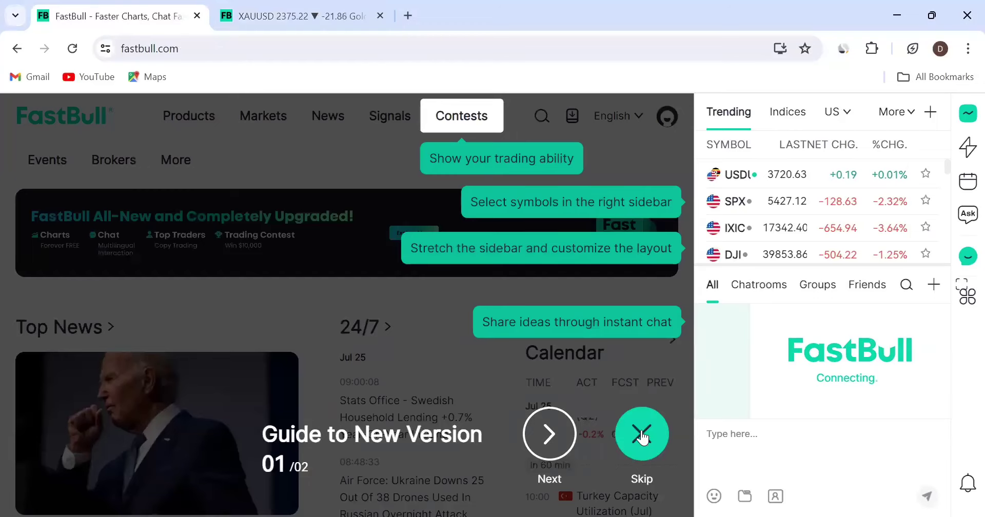
pyautogui.click(641, 432)
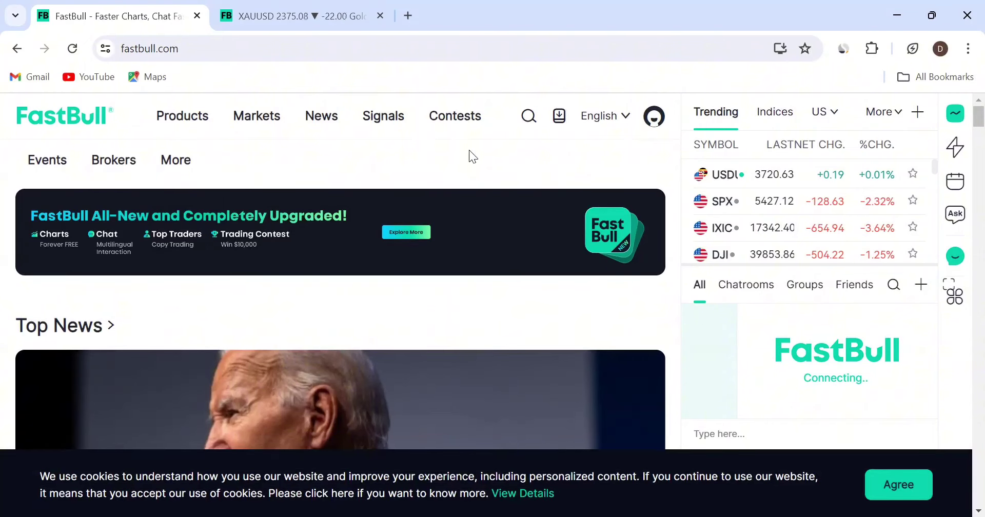
pyautogui.scroll(-10, 961, 143)
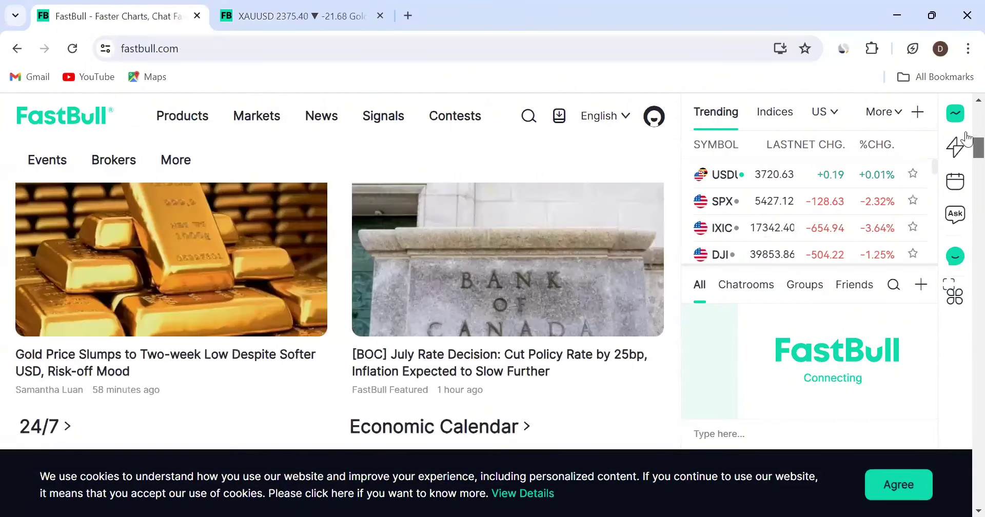
pyautogui.click(955, 112)
# - Look through the homepage's signals, trading analysis and stocks sections down to the Data Warehouse
pyautogui.scroll(-10, 962, 169)
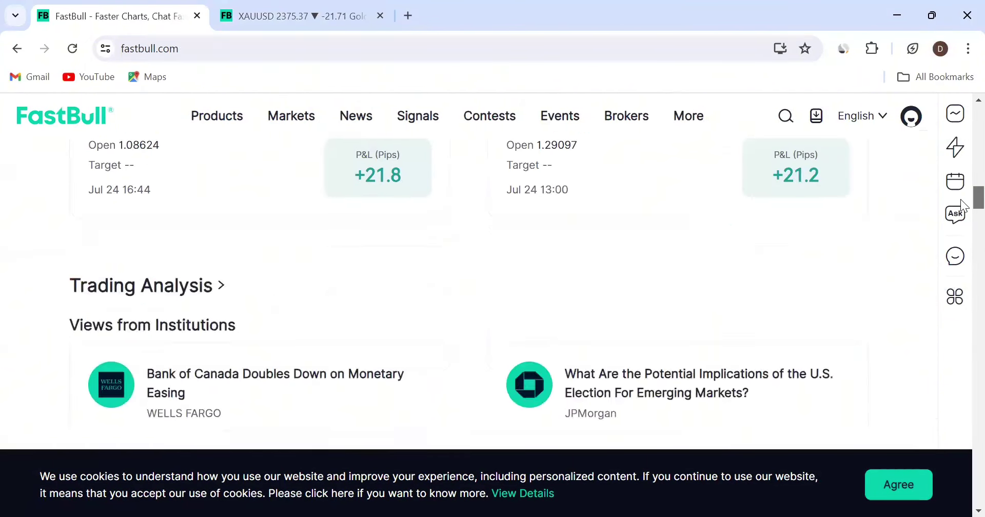
pyautogui.scroll(-15, 963, 213)
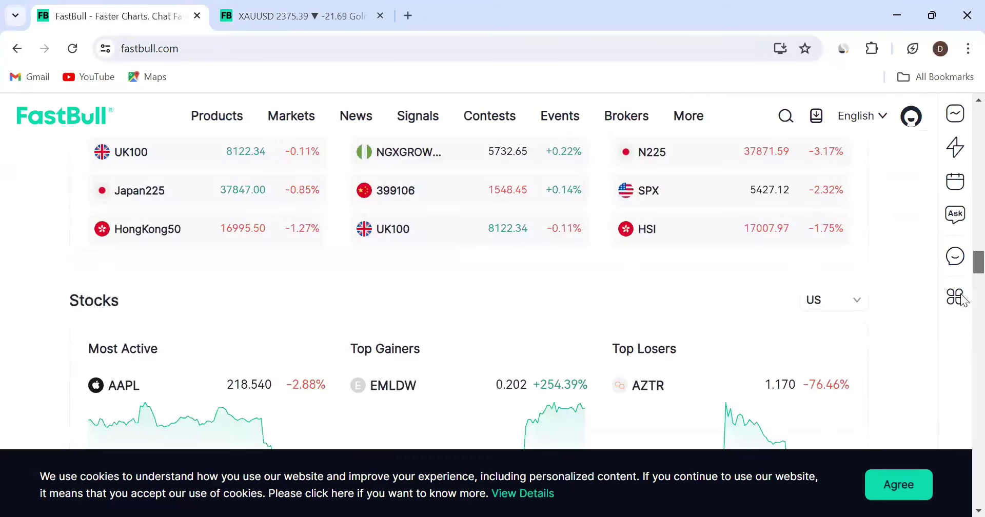
pyautogui.scroll(-15, 963, 310)
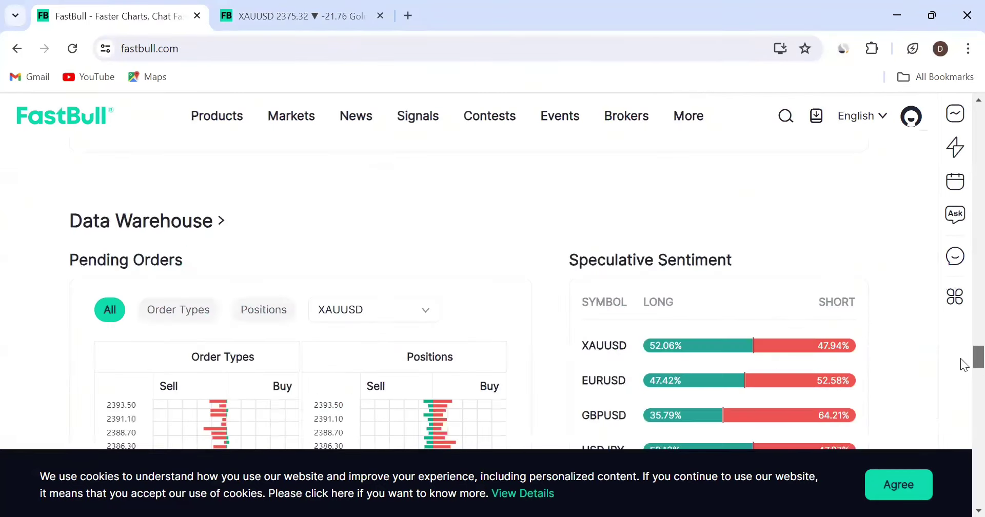
# - Examine the homepage's Data Warehouse order, sentiment, institutional and policy-rate sections, plus the commodities and indices overviews above, returning to the page start
pyautogui.scroll(3, 962, 370)
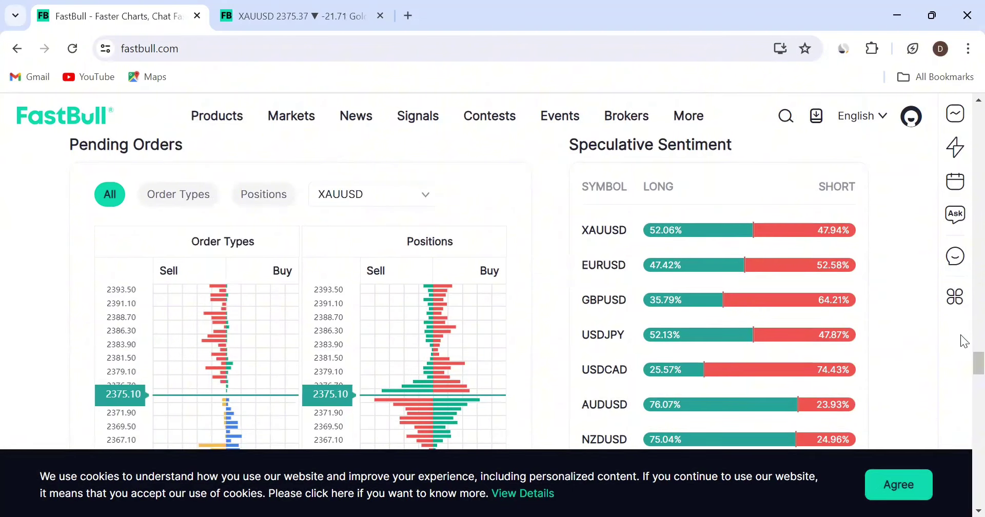
pyautogui.scroll(-5, 960, 357)
pyautogui.scroll(-3, 963, 374)
pyautogui.scroll(8, 962, 371)
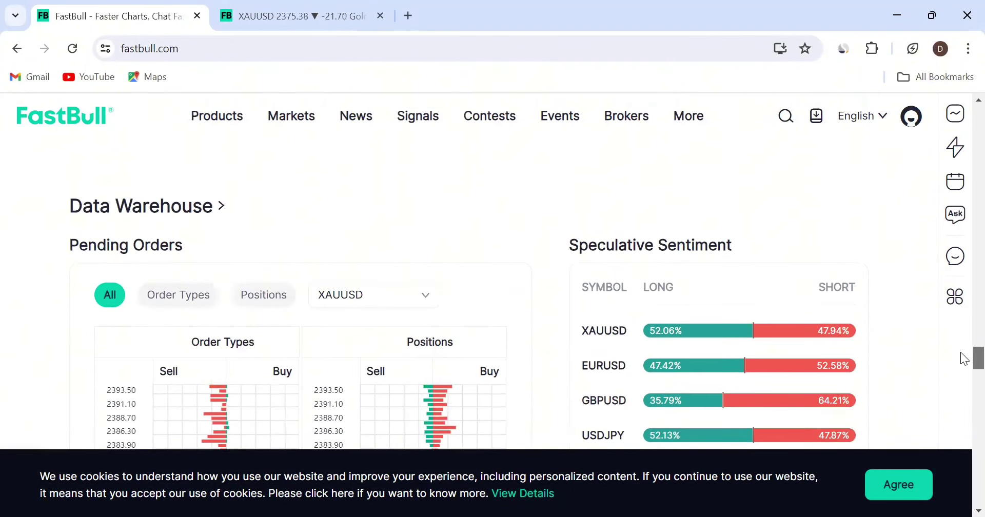
pyautogui.scroll(4, 962, 349)
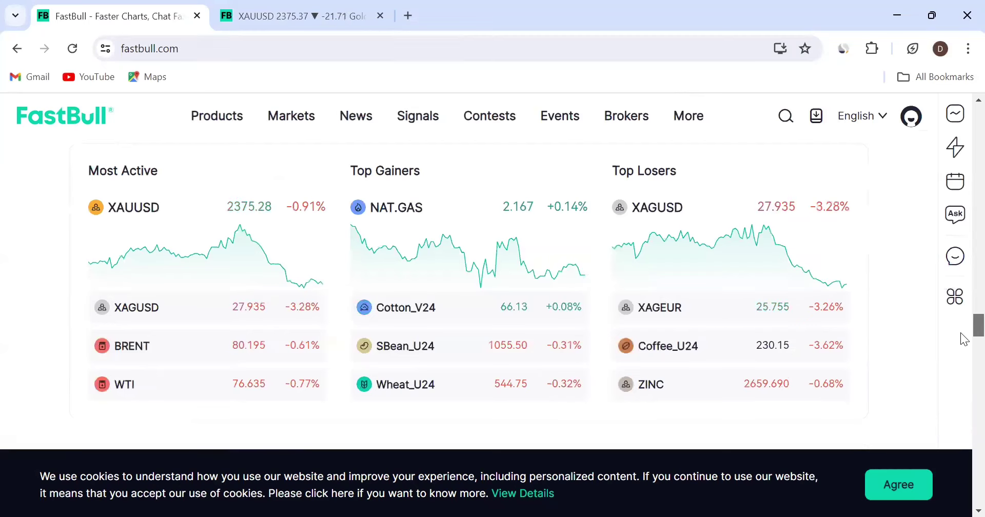
pyautogui.scroll(-4, 962, 344)
pyautogui.scroll(-5, 964, 375)
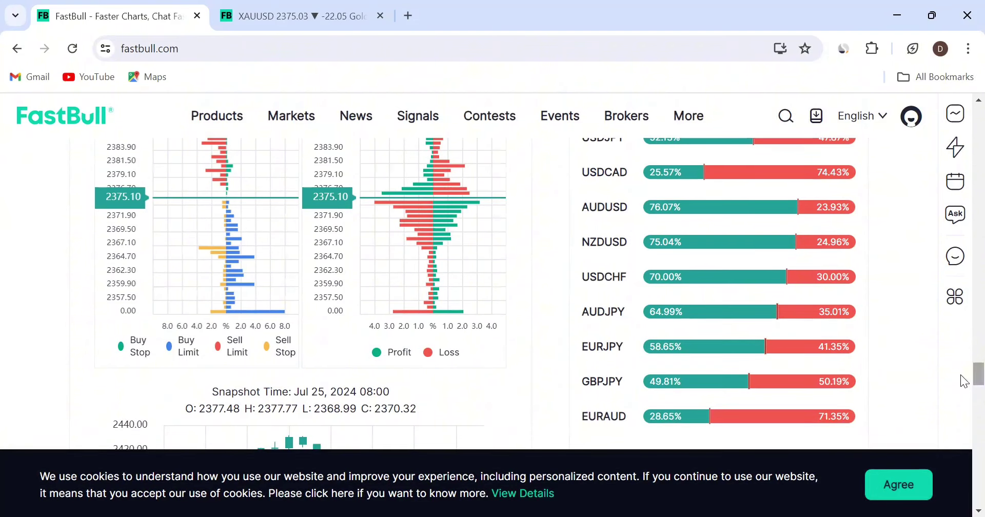
pyautogui.scroll(-6, 962, 385)
pyautogui.scroll(-1, 960, 388)
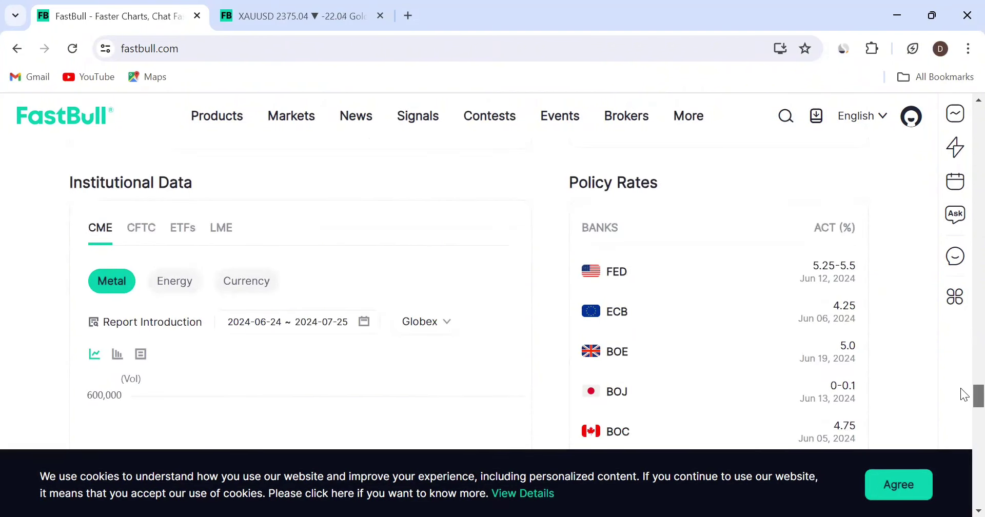
pyautogui.scroll(15, 961, 385)
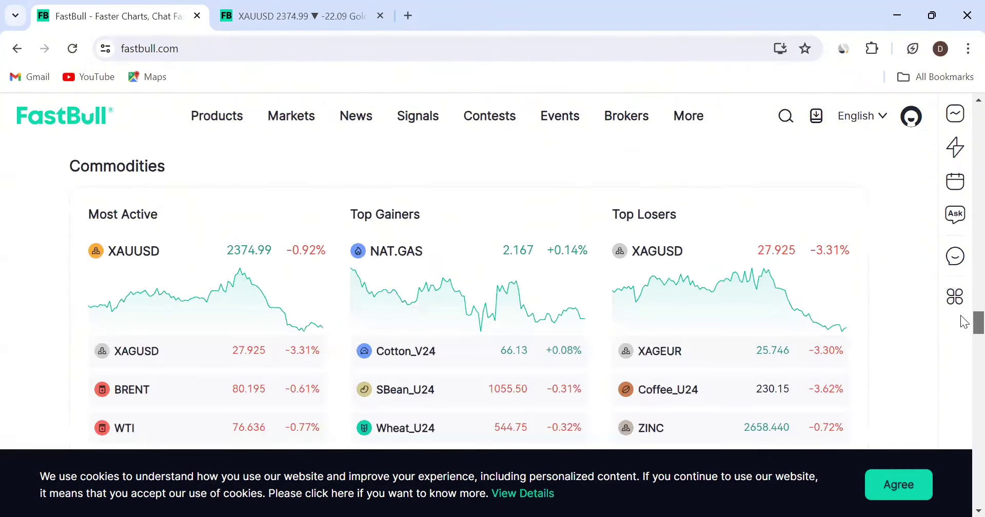
pyautogui.scroll(8, 963, 267)
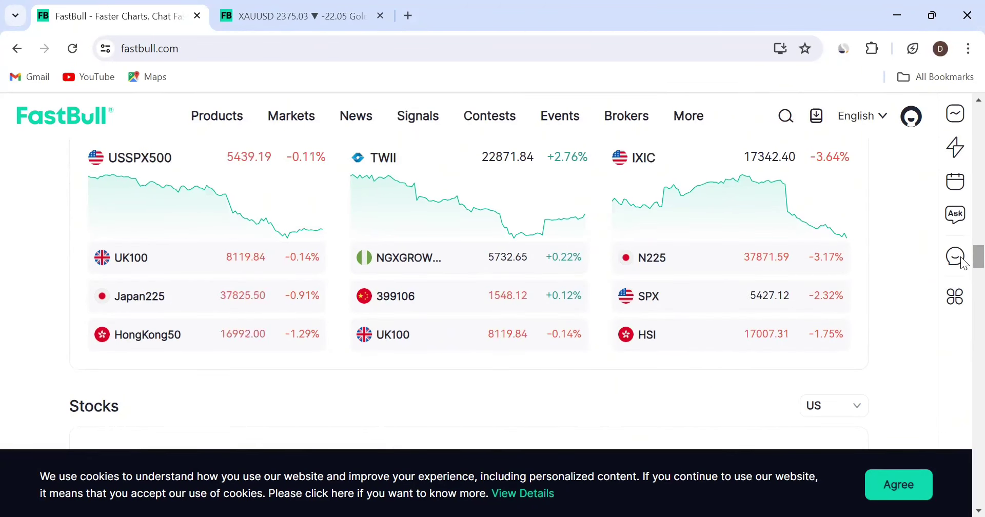
pyautogui.scroll(15, 964, 265)
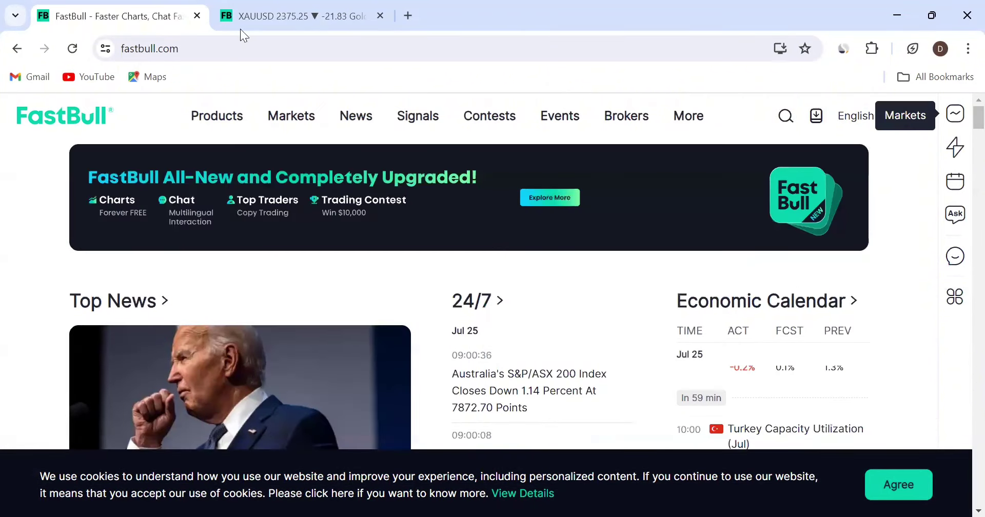
# - Return to the XAUUSD chart and read the chat messages in the market and chat sidebar, leaving the sidebar collapsed
pyautogui.click(245, 20)
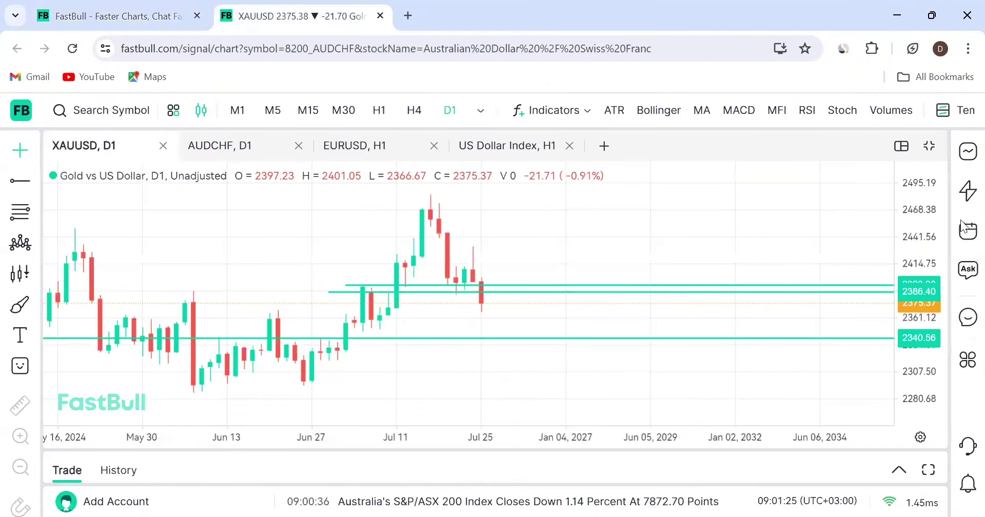
pyautogui.click(967, 153)
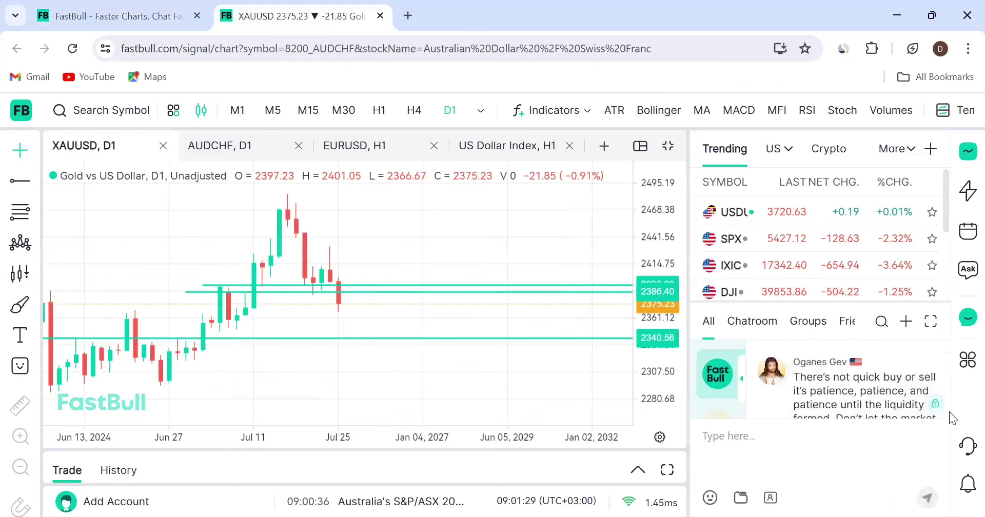
pyautogui.moveTo(946, 410)
pyautogui.mouseDown()
pyautogui.moveTo(945, 393)
pyautogui.moveTo(945, 419)
pyautogui.mouseUp()
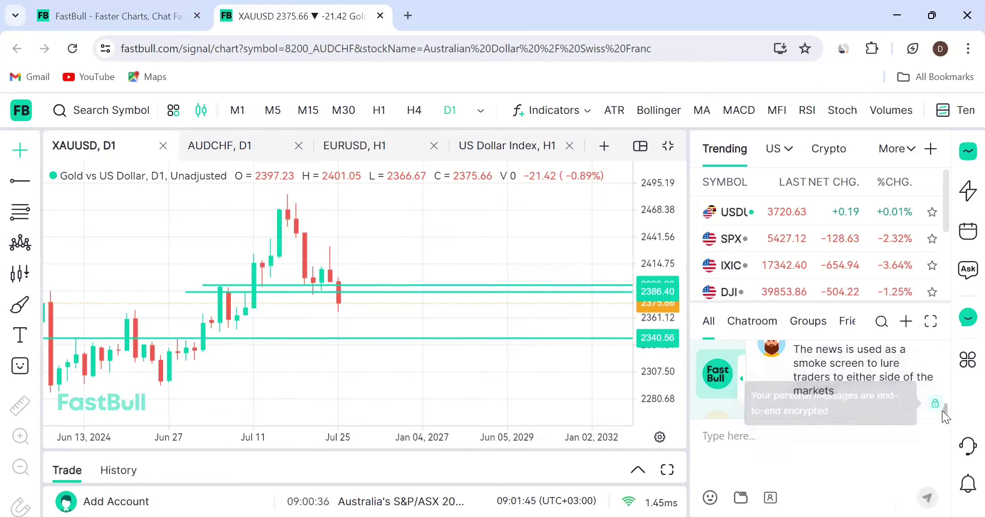
pyautogui.scroll(5, 946, 411)
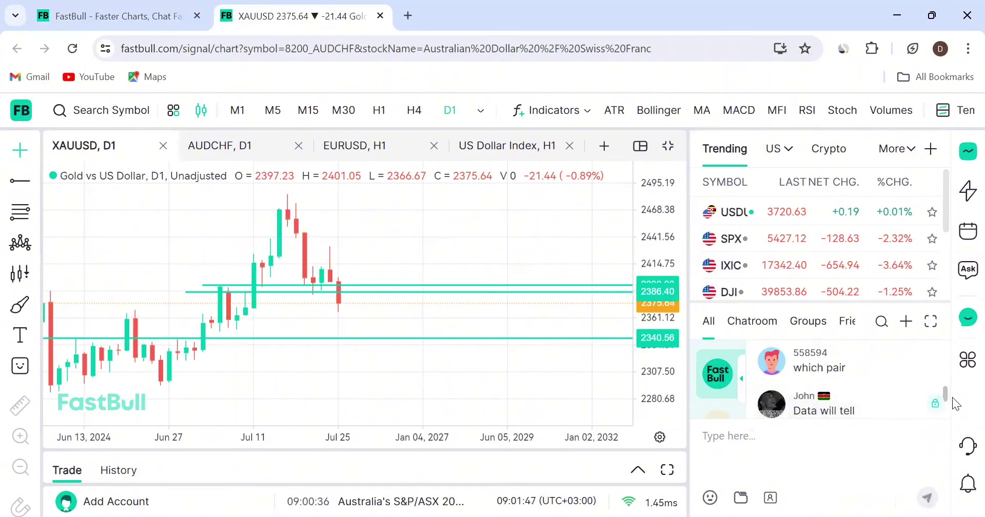
pyautogui.scroll(-5, 952, 397)
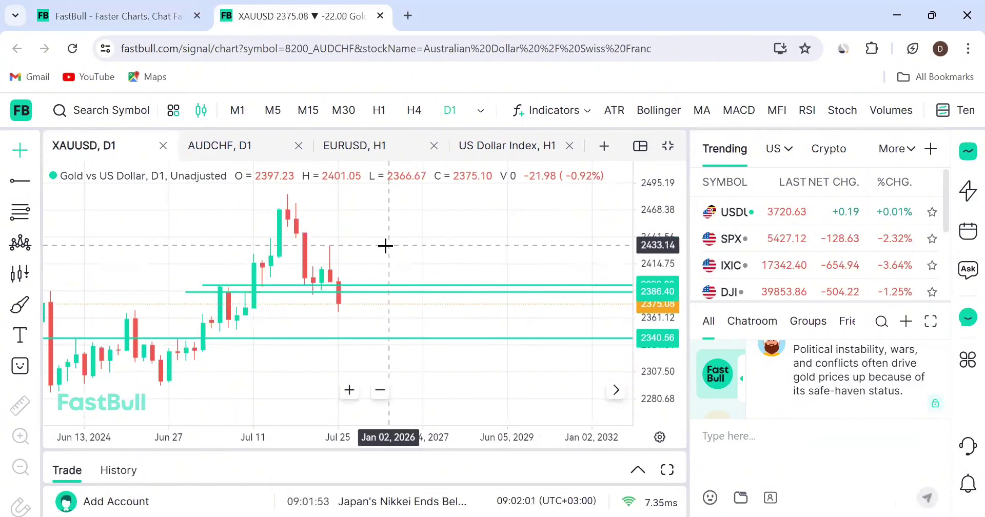
pyautogui.click(967, 152)
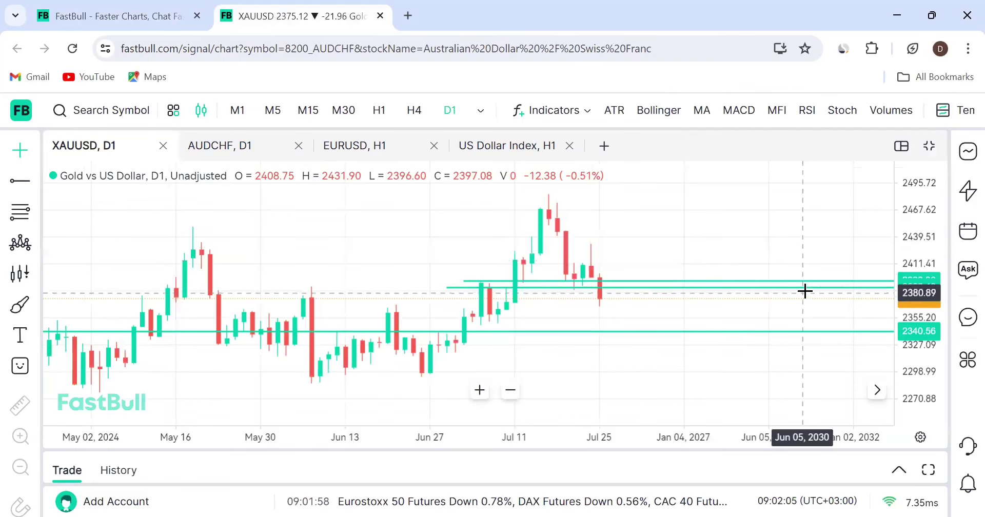
# - Sketch a rising zigzag freehand in the empty area after the latest candle, with level lines extending from its first two swing highs
pyautogui.moveTo(712, 233); pyautogui.dragTo(551, 250)
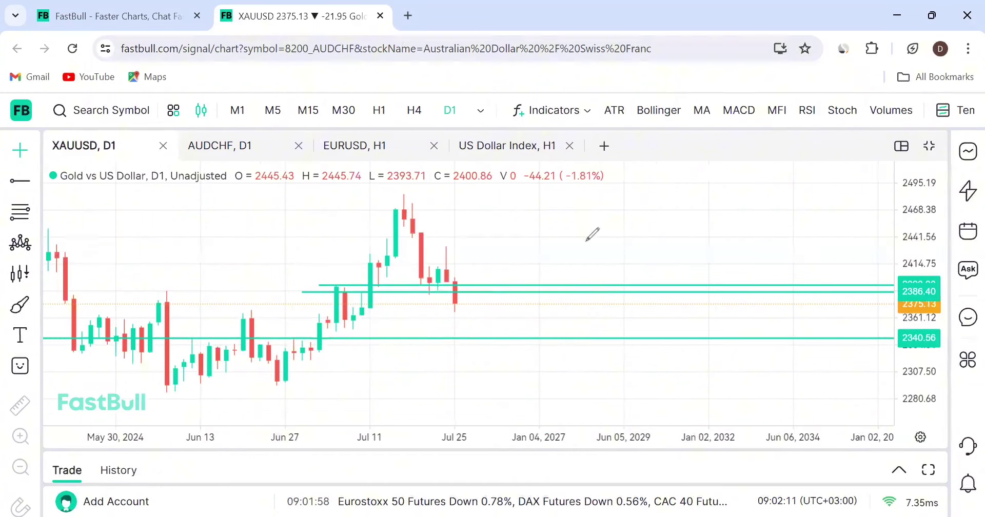
pyautogui.moveTo(555, 318)
pyautogui.mouseDown()
pyautogui.moveTo(615, 271)
pyautogui.moveTo(643, 197)
pyautogui.mouseUp()
pyautogui.moveTo(586, 242); pyautogui.dragTo(668, 231)
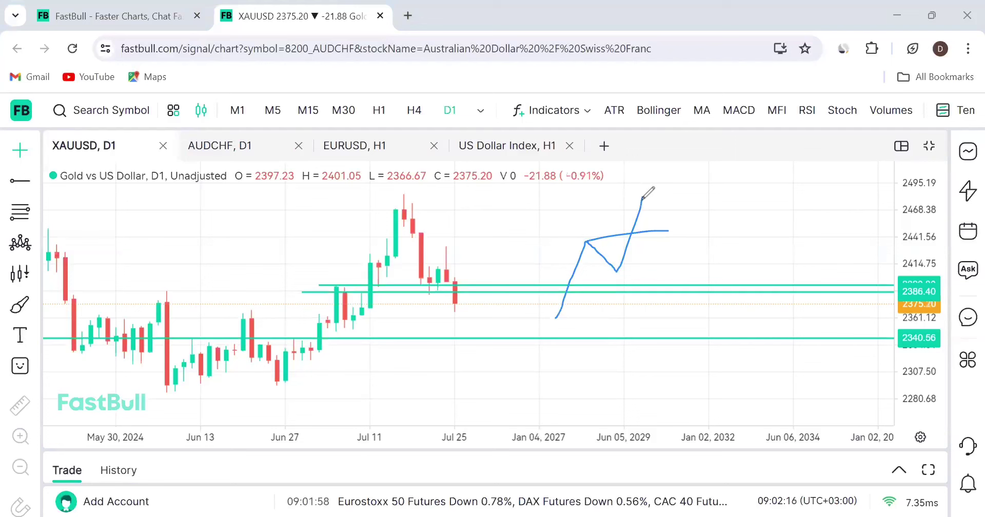
pyautogui.moveTo(642, 199)
pyautogui.mouseDown()
pyautogui.moveTo(669, 235)
pyautogui.moveTo(695, 153)
pyautogui.mouseUp()
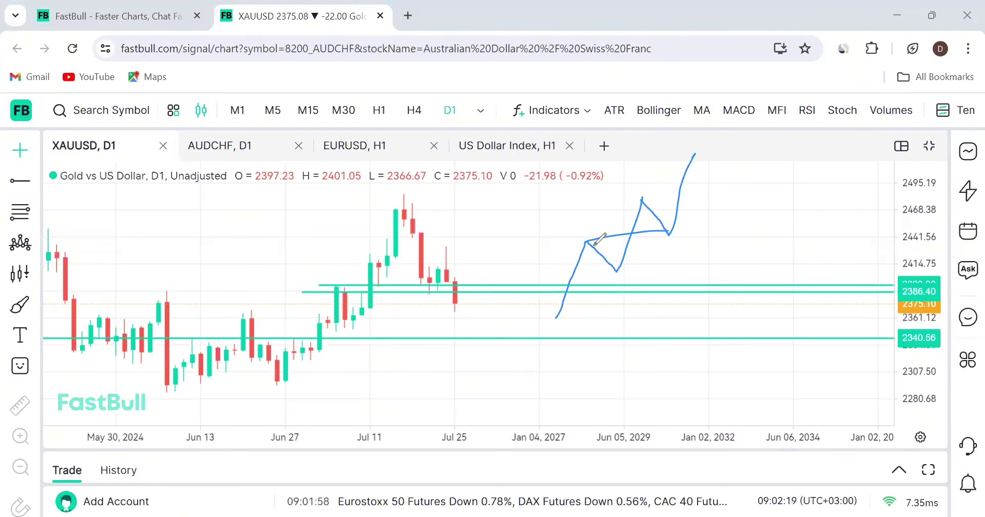
pyautogui.moveTo(646, 194)
pyautogui.mouseDown()
pyautogui.moveTo(639, 218)
pyautogui.moveTo(731, 172)
pyautogui.moveTo(742, 178)
pyautogui.mouseUp()
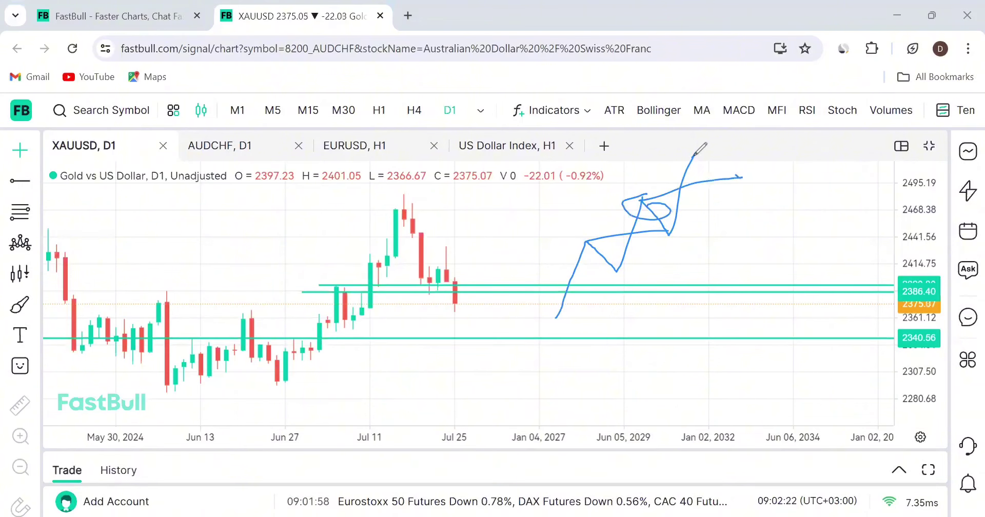
# - Sketch a pullback to the second swing high's level, emphasise the retest, and mark the preceding higher low with a circle and horizontal line
pyautogui.moveTo(694, 157); pyautogui.dragTo(704, 190)
pyautogui.moveTo(641, 200); pyautogui.dragTo(713, 193)
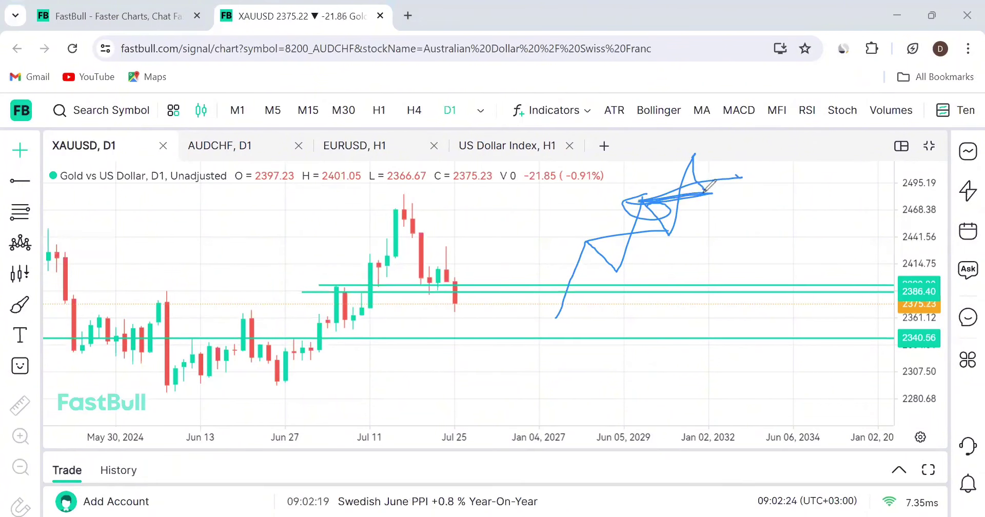
pyautogui.moveTo(699, 163)
pyautogui.mouseDown()
pyautogui.moveTo(713, 195)
pyautogui.moveTo(705, 193)
pyautogui.mouseUp()
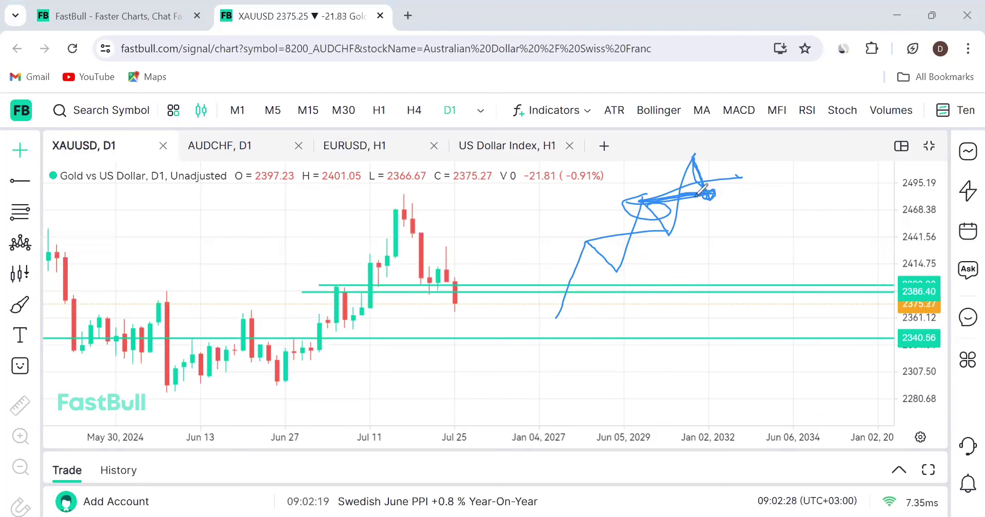
pyautogui.moveTo(671, 224)
pyautogui.mouseDown()
pyautogui.moveTo(672, 234)
pyautogui.moveTo(781, 232)
pyautogui.mouseUp()
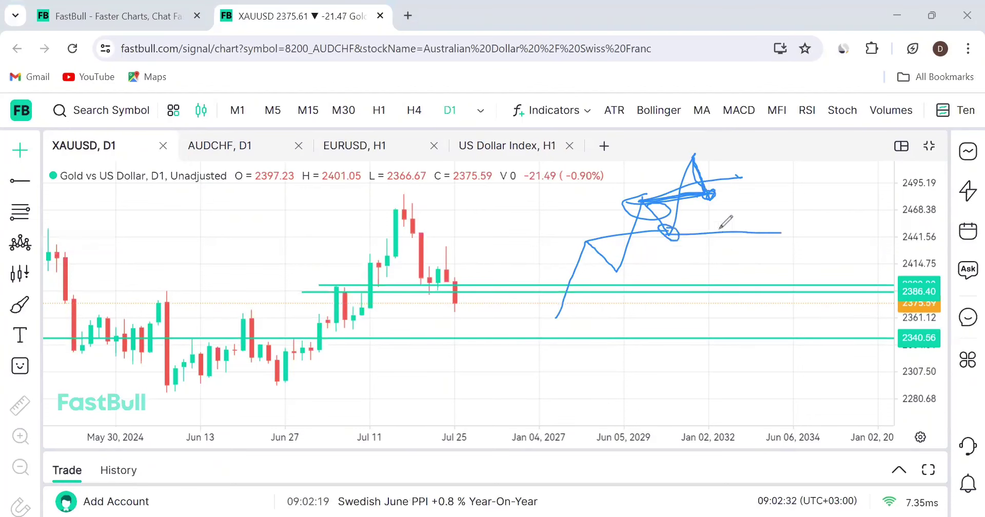
# - Try a freehand projection falling well below the higher-low line with a downward-trend mark beside it, and undo those strokes
pyautogui.moveTo(712, 200)
pyautogui.mouseDown()
pyautogui.moveTo(650, 193)
pyautogui.moveTo(658, 206)
pyautogui.moveTo(715, 202)
pyautogui.moveTo(726, 187)
pyautogui.moveTo(797, 330)
pyautogui.mouseUp()
pyautogui.moveTo(816, 297); pyautogui.dragTo(788, 318)
pyautogui.moveTo(808, 221)
pyautogui.mouseDown()
pyautogui.moveTo(827, 203)
pyautogui.moveTo(853, 243)
pyautogui.mouseUp()
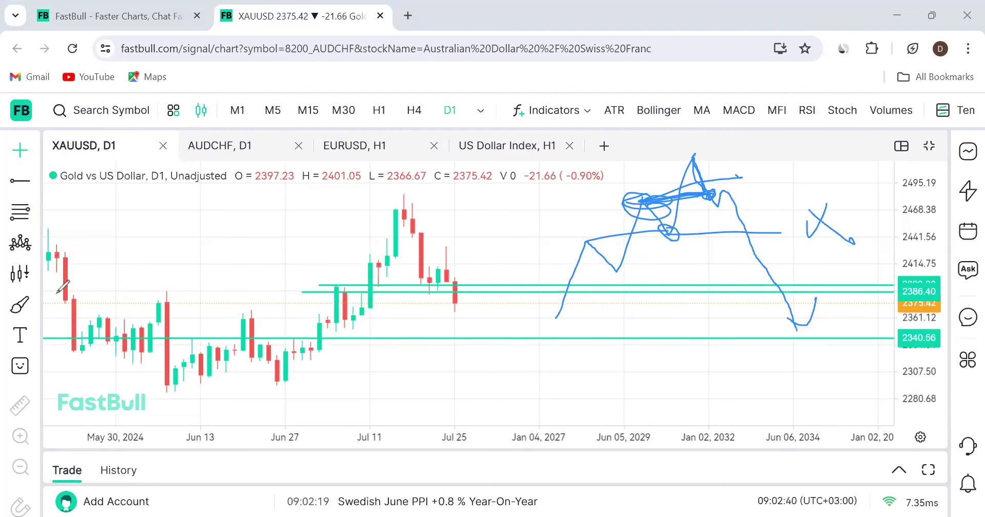
pyautogui.hotkey('ctrl', 'z')
pyautogui.hotkey('ctrl', 'z')
pyautogui.hotkey('ctrl', 'z')
pyautogui.hotkey('ctrl', 'z')
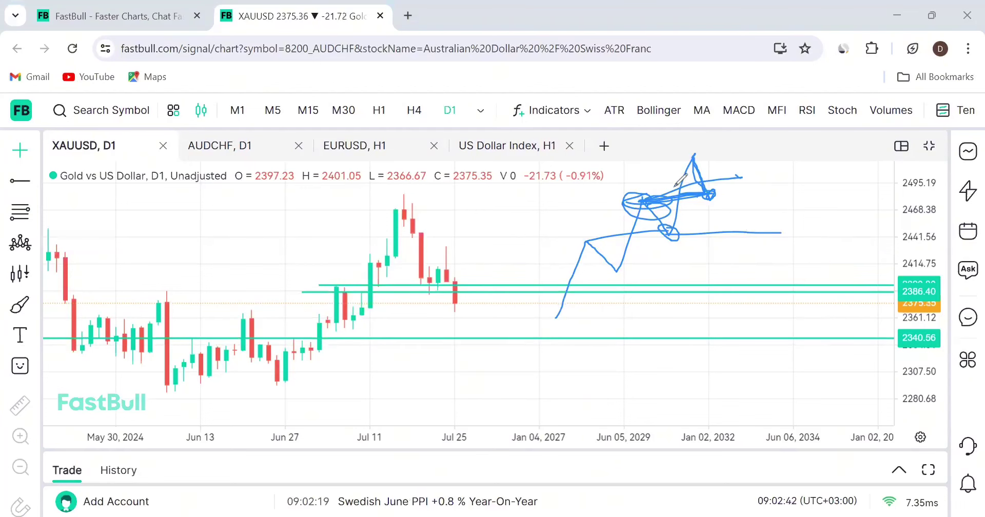
# - Sketch a deeper pullback to the higher-low line, circle both touch points, and extend a rise above the previous peak
pyautogui.moveTo(709, 195)
pyautogui.mouseDown()
pyautogui.moveTo(739, 228)
pyautogui.moveTo(667, 232)
pyautogui.moveTo(694, 229)
pyautogui.mouseUp()
pyautogui.moveTo(737, 201); pyautogui.dragTo(735, 114)
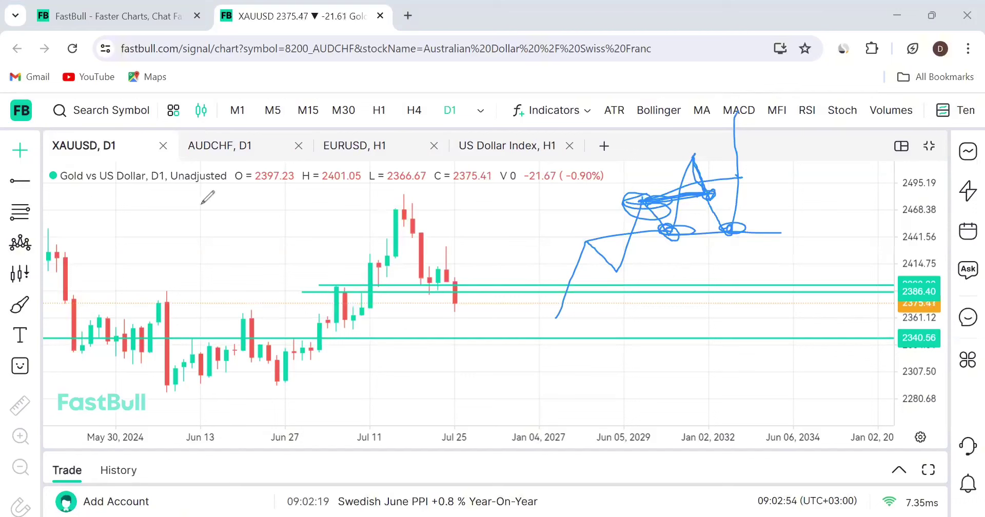
# - Sketch a falling zigzag over the May and June candles, with a level line at its first low, a circled lower high and a pullback
pyautogui.click(113, 186)
pyautogui.moveTo(148, 250)
pyautogui.mouseDown()
pyautogui.moveTo(157, 270)
pyautogui.moveTo(187, 228)
pyautogui.moveTo(210, 321)
pyautogui.mouseUp()
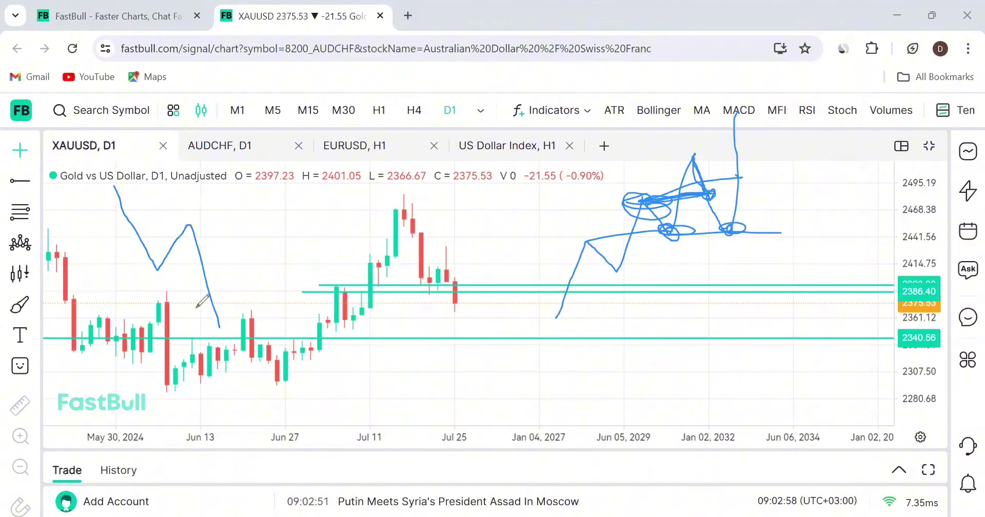
pyautogui.moveTo(158, 272); pyautogui.dragTo(264, 274)
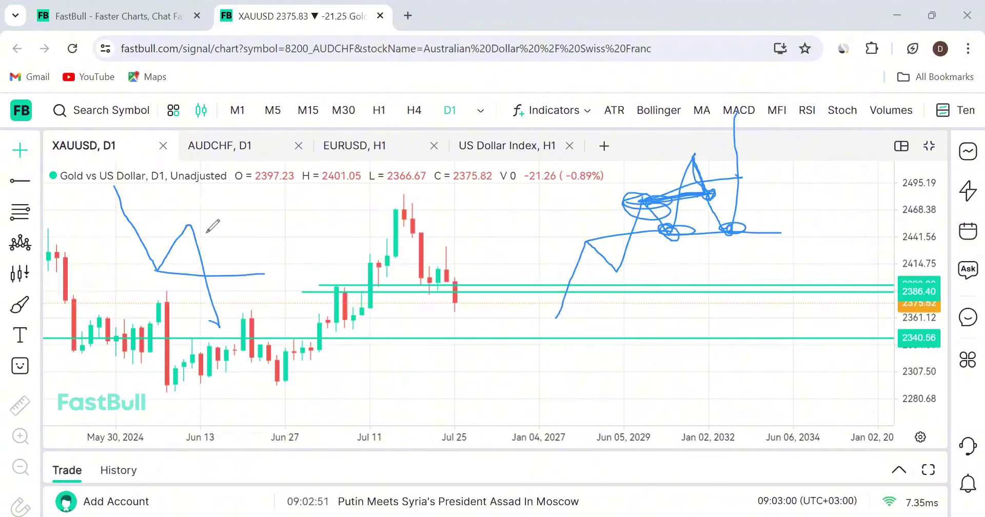
pyautogui.moveTo(196, 219); pyautogui.dragTo(191, 225)
pyautogui.moveTo(236, 294); pyautogui.dragTo(220, 327)
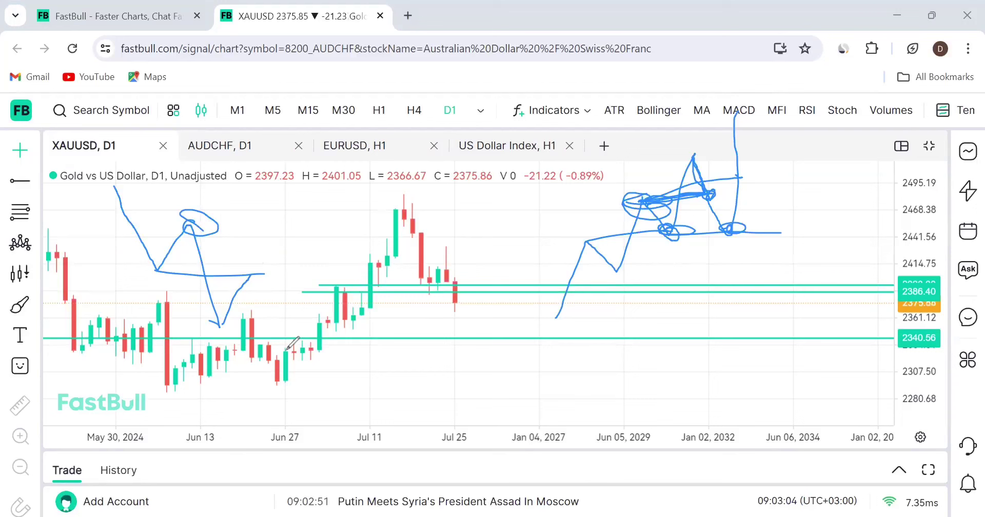
# - Extend the pullback to the lower high's level, mark that level and its touch points, and sketch the fall from there
pyautogui.moveTo(249, 277); pyautogui.dragTo(297, 364)
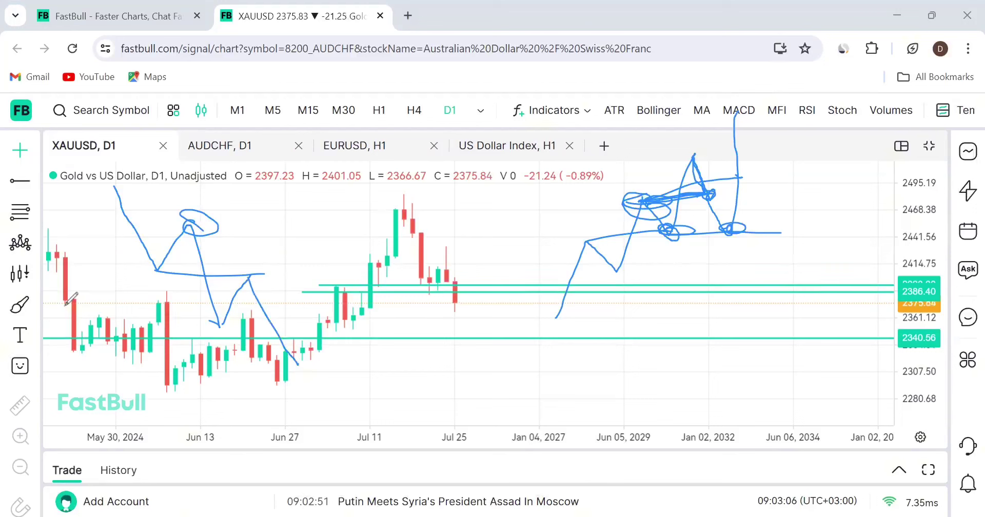
pyautogui.hotkey('ctrl', 'z')
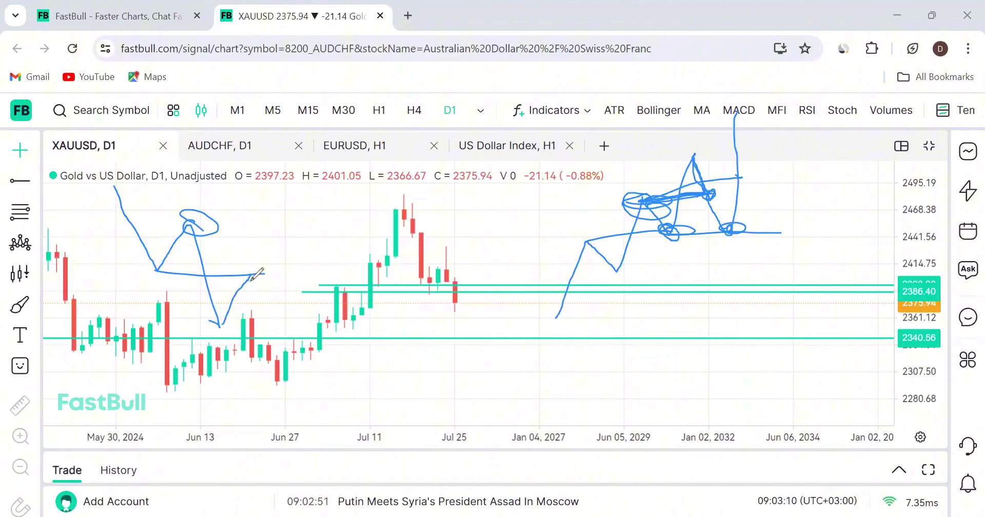
pyautogui.moveTo(251, 280)
pyautogui.mouseDown()
pyautogui.moveTo(185, 232)
pyautogui.moveTo(272, 227)
pyautogui.moveTo(336, 398)
pyautogui.mouseUp()
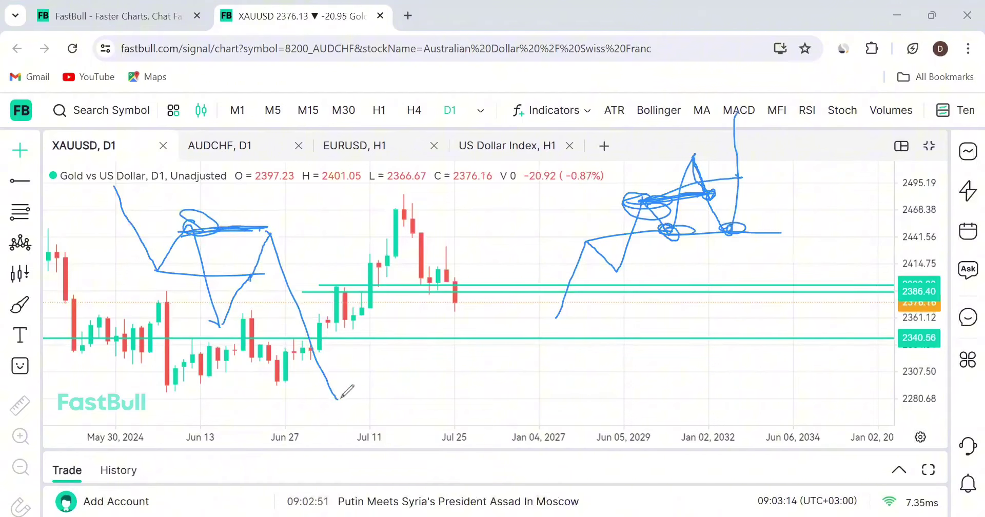
pyautogui.moveTo(207, 231); pyautogui.dragTo(274, 233)
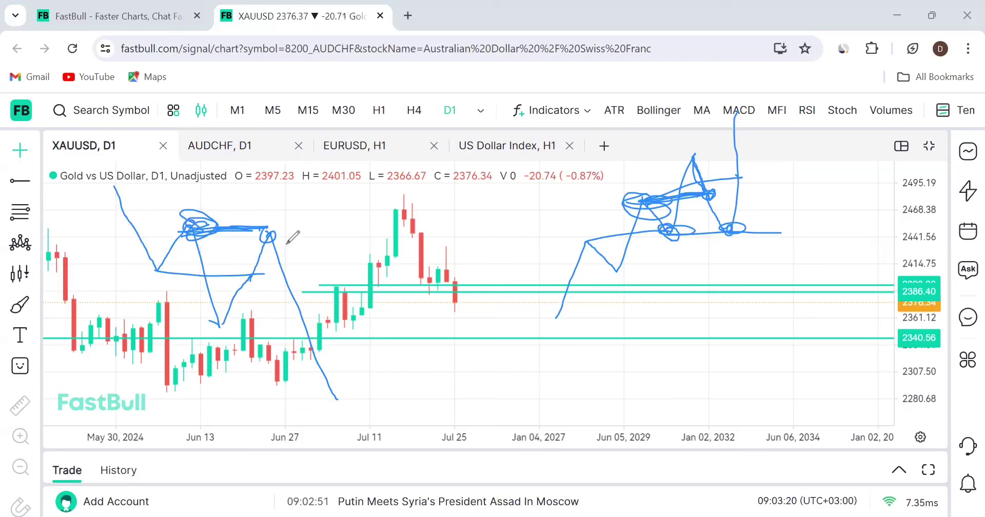
# - Encircle the whole falling sketch and the whole rising sketch with large freehand loops
pyautogui.moveTo(287, 222)
pyautogui.mouseDown()
pyautogui.moveTo(120, 164)
pyautogui.moveTo(354, 399)
pyautogui.moveTo(308, 228)
pyautogui.mouseUp()
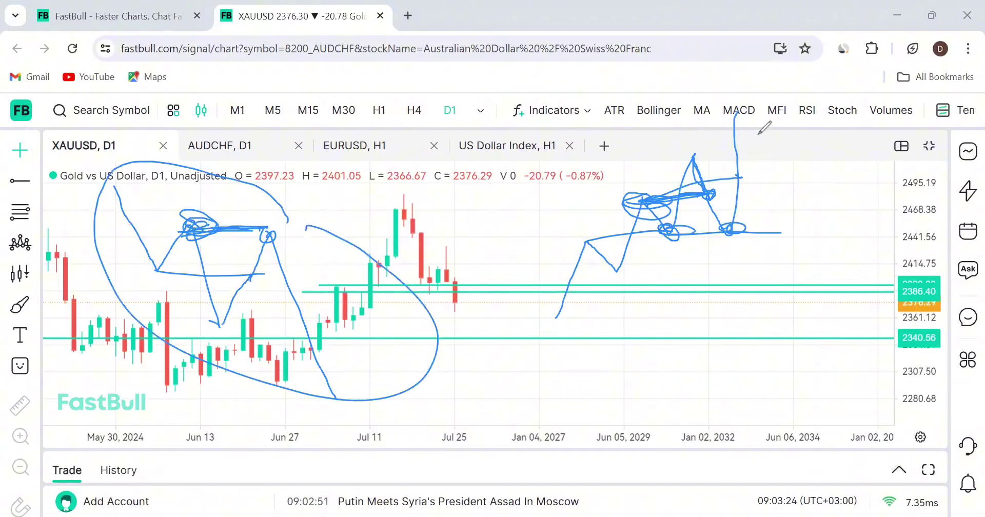
pyautogui.moveTo(760, 131)
pyautogui.mouseDown()
pyautogui.moveTo(536, 191)
pyautogui.moveTo(772, 171)
pyautogui.mouseUp()
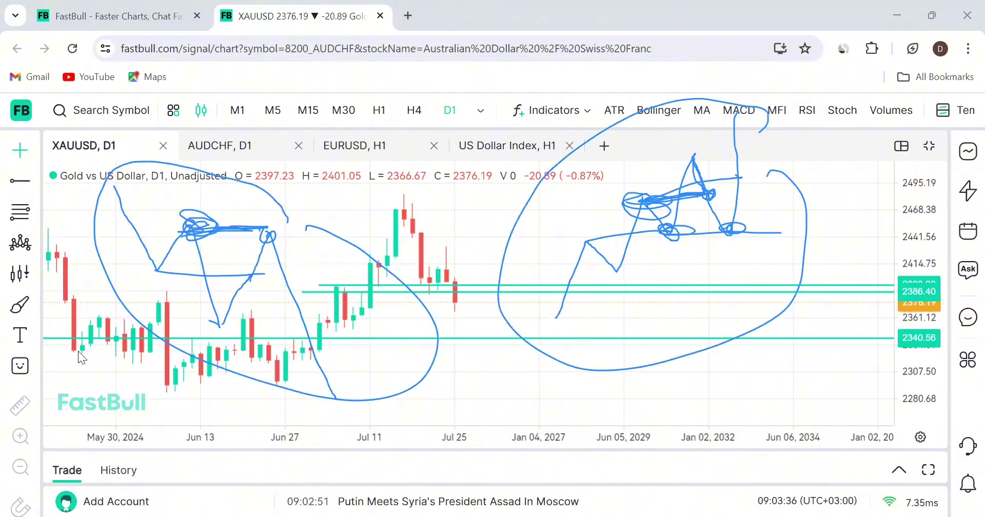
# - Erase all freehand sketches and circle the price action from mid-June to July 25 together with the empty area after it
pyautogui.press('e')
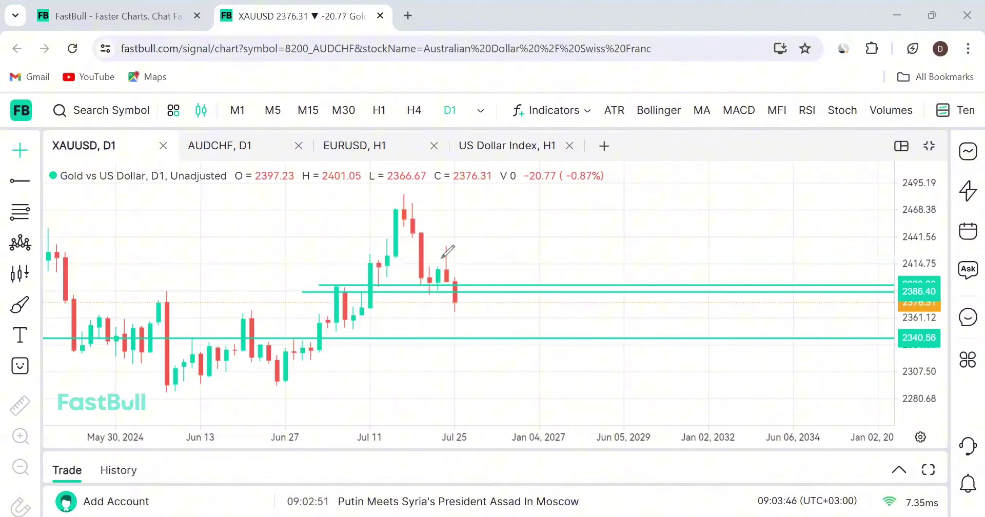
pyautogui.moveTo(443, 206)
pyautogui.mouseDown()
pyautogui.moveTo(396, 183)
pyautogui.moveTo(499, 186)
pyautogui.mouseUp()
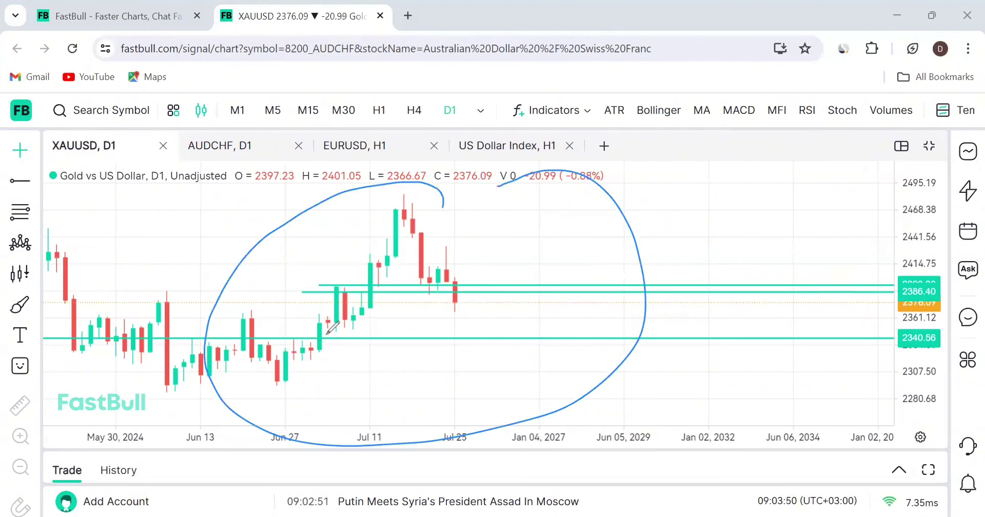
# - Trace the July rise on the candles with a zigzag to the peak, circle and level the second swing high, and trace the fall
pyautogui.moveTo(324, 336)
pyautogui.mouseDown()
pyautogui.moveTo(343, 288)
pyautogui.moveTo(358, 317)
pyautogui.moveTo(372, 258)
pyautogui.moveTo(386, 290)
pyautogui.moveTo(405, 194)
pyautogui.mouseUp()
pyautogui.moveTo(399, 251)
pyautogui.mouseDown()
pyautogui.moveTo(408, 263)
pyautogui.moveTo(463, 261)
pyautogui.mouseUp()
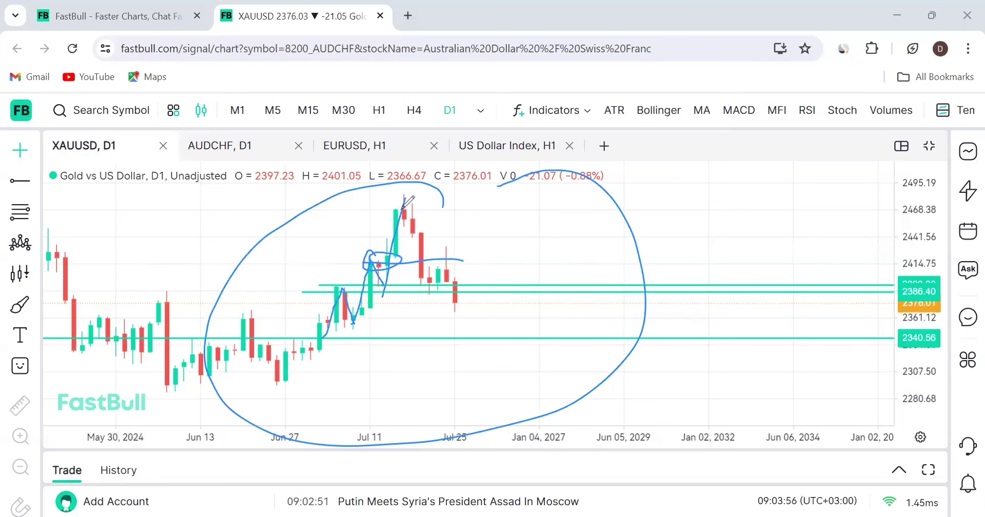
pyautogui.moveTo(403, 203)
pyautogui.mouseDown()
pyautogui.moveTo(428, 280)
pyautogui.moveTo(450, 272)
pyautogui.moveTo(420, 281)
pyautogui.moveTo(452, 279)
pyautogui.moveTo(437, 285)
pyautogui.mouseUp()
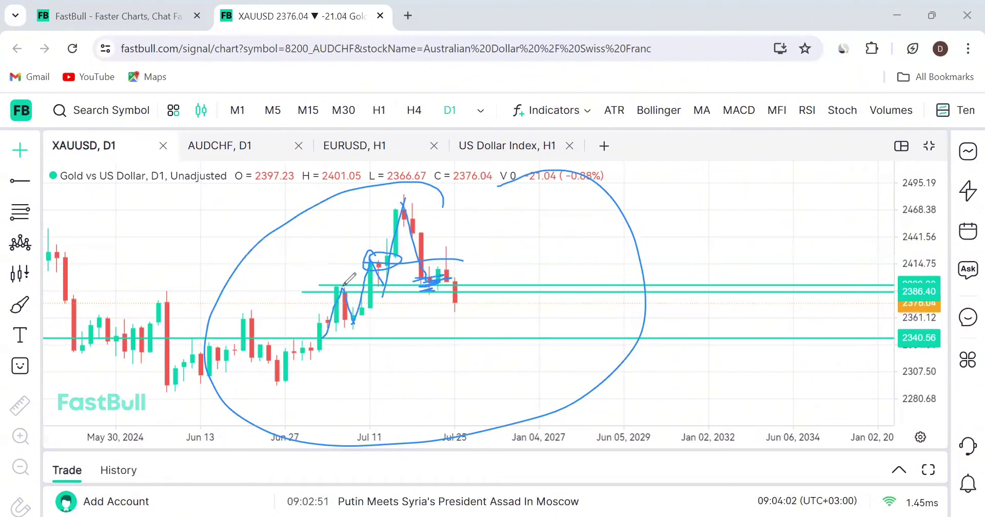
# - Circle the first July swing high and the retest low, and sketch a fall to the 2340.56 line and an alternative rising arrow
pyautogui.moveTo(336, 287); pyautogui.dragTo(381, 281)
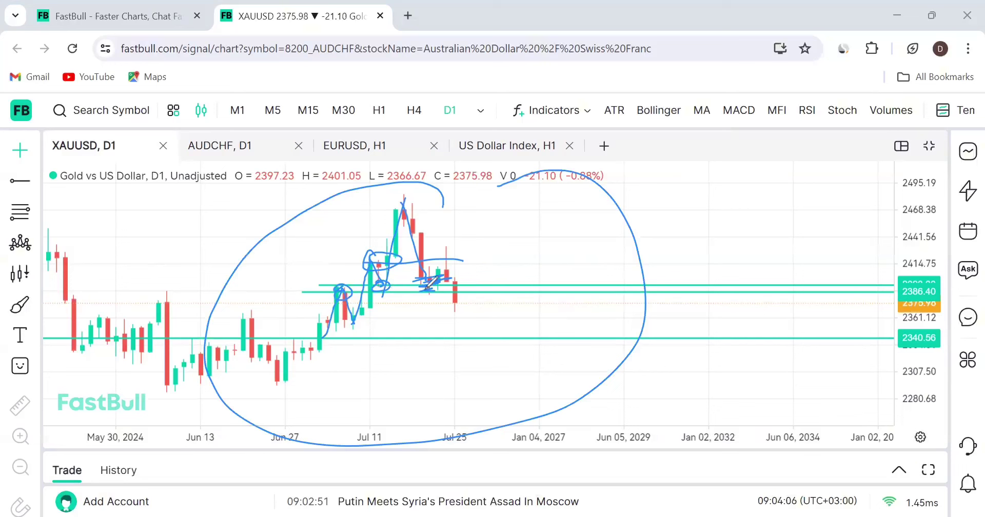
pyautogui.moveTo(425, 287)
pyautogui.mouseDown()
pyautogui.moveTo(450, 277)
pyautogui.moveTo(462, 300)
pyautogui.moveTo(495, 298)
pyautogui.moveTo(516, 345)
pyautogui.moveTo(524, 326)
pyautogui.mouseUp()
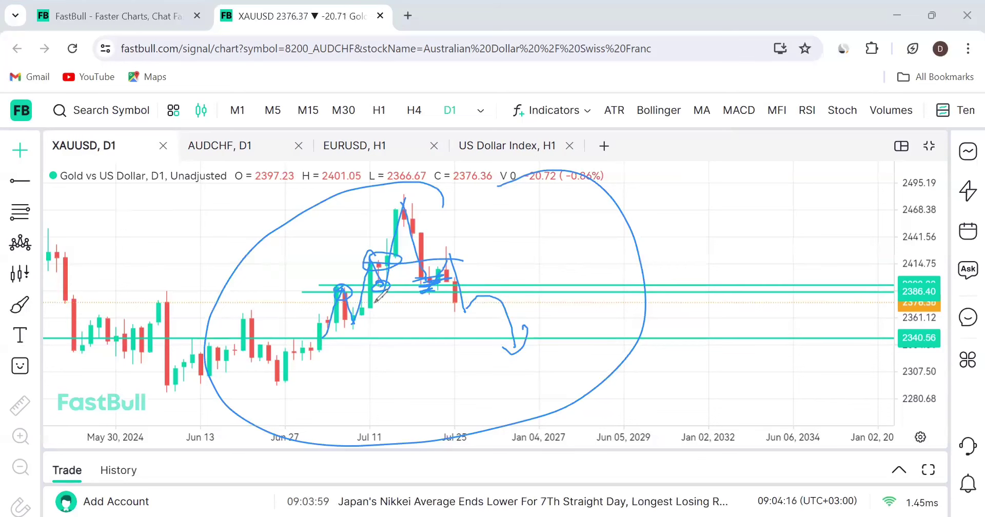
pyautogui.moveTo(445, 277)
pyautogui.mouseDown()
pyautogui.moveTo(516, 112)
pyautogui.moveTo(529, 145)
pyautogui.mouseUp()
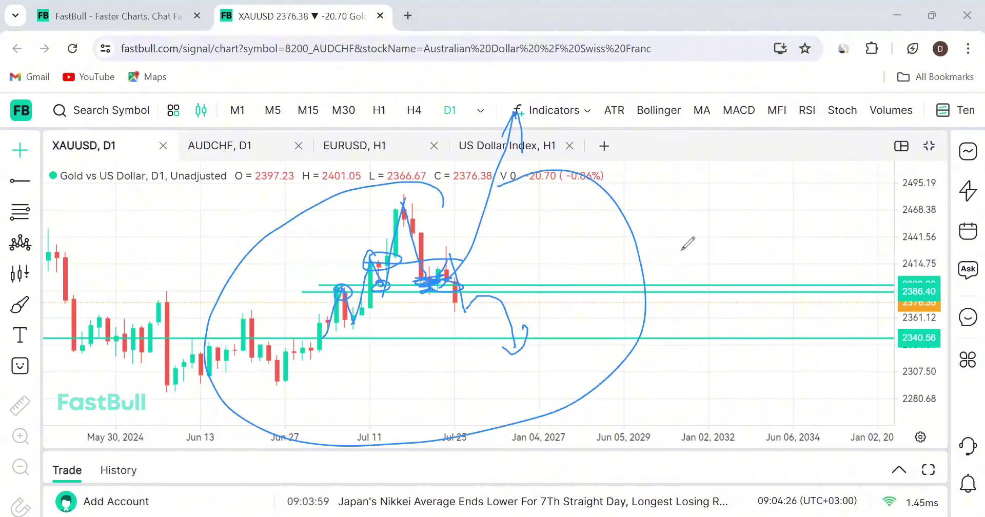
# - Sketch a rising zigzag in the empty area after the candles, with level lines at its swing highs and circled retest points
pyautogui.moveTo(667, 278)
pyautogui.mouseDown()
pyautogui.moveTo(687, 231)
pyautogui.moveTo(713, 240)
pyautogui.mouseUp()
pyautogui.moveTo(737, 176)
pyautogui.mouseDown()
pyautogui.moveTo(713, 240)
pyautogui.moveTo(756, 210)
pyautogui.mouseUp()
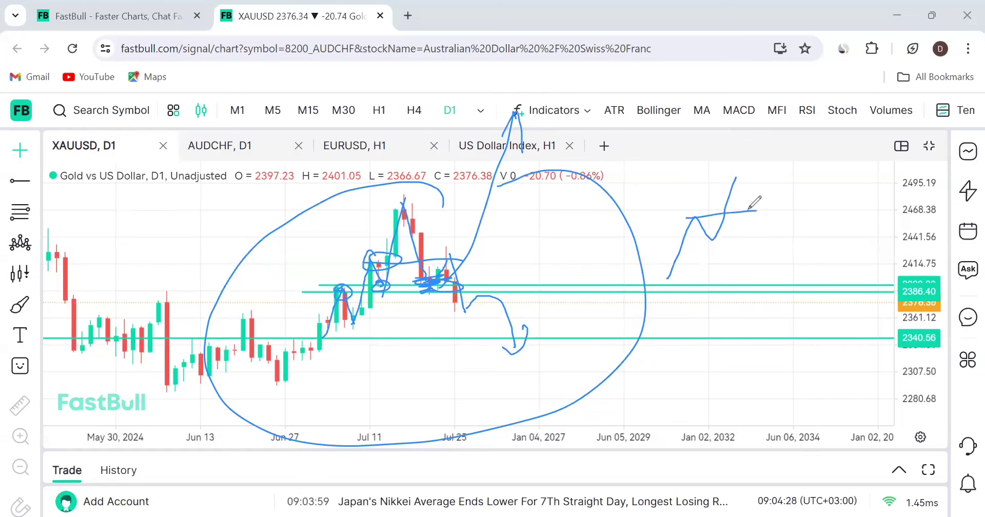
pyautogui.moveTo(737, 178)
pyautogui.mouseDown()
pyautogui.moveTo(767, 208)
pyautogui.moveTo(776, 136)
pyautogui.moveTo(808, 168)
pyautogui.mouseUp()
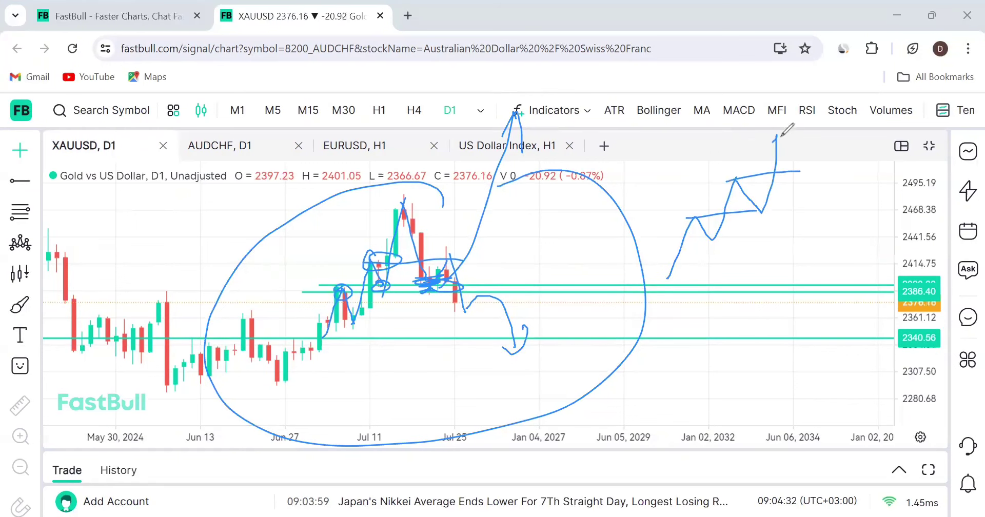
pyautogui.moveTo(776, 136); pyautogui.dragTo(803, 164)
pyautogui.moveTo(773, 194)
pyautogui.mouseDown()
pyautogui.moveTo(783, 206)
pyautogui.moveTo(749, 203)
pyautogui.moveTo(761, 211)
pyautogui.mouseUp()
pyautogui.moveTo(760, 210); pyautogui.dragTo(895, 200)
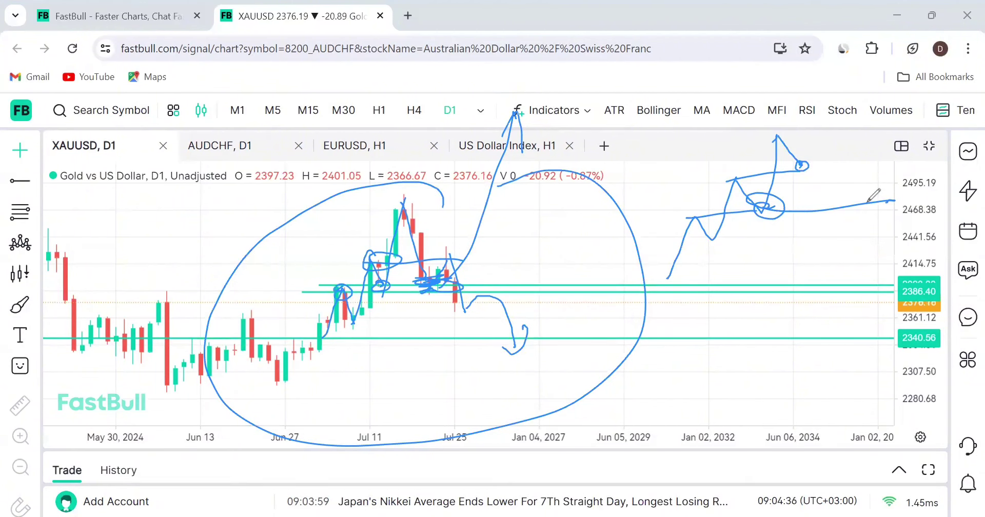
# - Extend the uptrend sketch with a drop from its peak to the lower retest level and a break below it, and encircle the whole sketch
pyautogui.moveTo(786, 141); pyautogui.dragTo(767, 194)
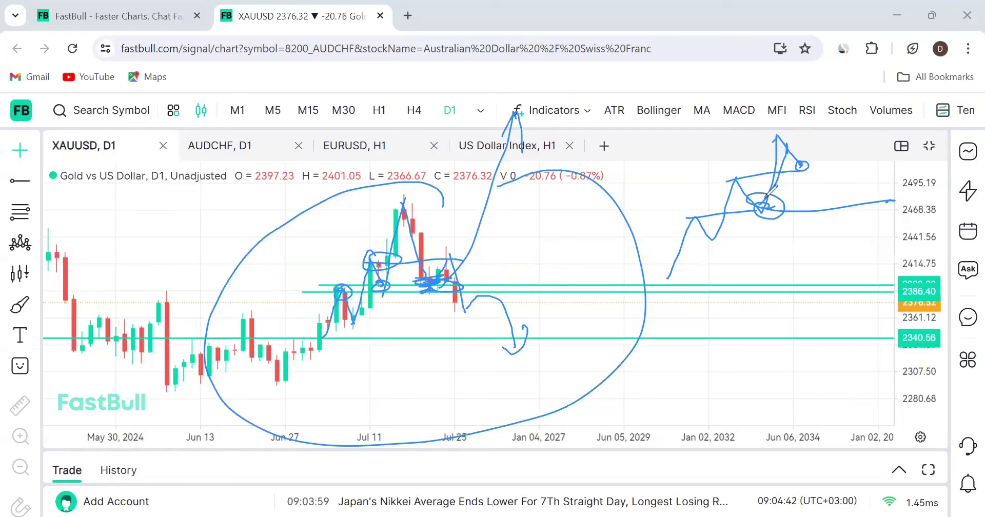
pyautogui.moveTo(764, 199)
pyautogui.mouseDown()
pyautogui.moveTo(795, 216)
pyautogui.moveTo(905, 203)
pyautogui.moveTo(903, 215)
pyautogui.moveTo(836, 218)
pyautogui.mouseUp()
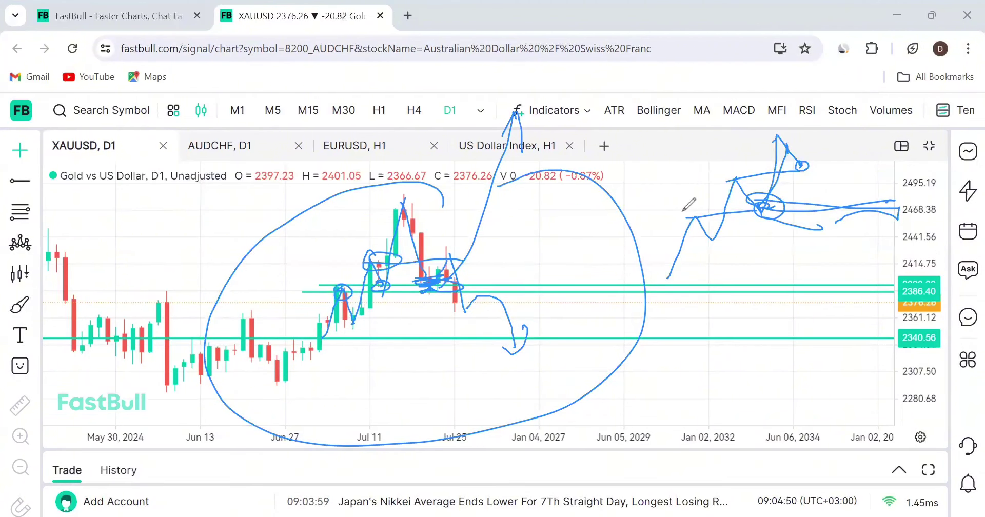
pyautogui.moveTo(596, 214)
pyautogui.mouseDown()
pyautogui.moveTo(872, 241)
pyautogui.moveTo(742, 153)
pyautogui.mouseUp()
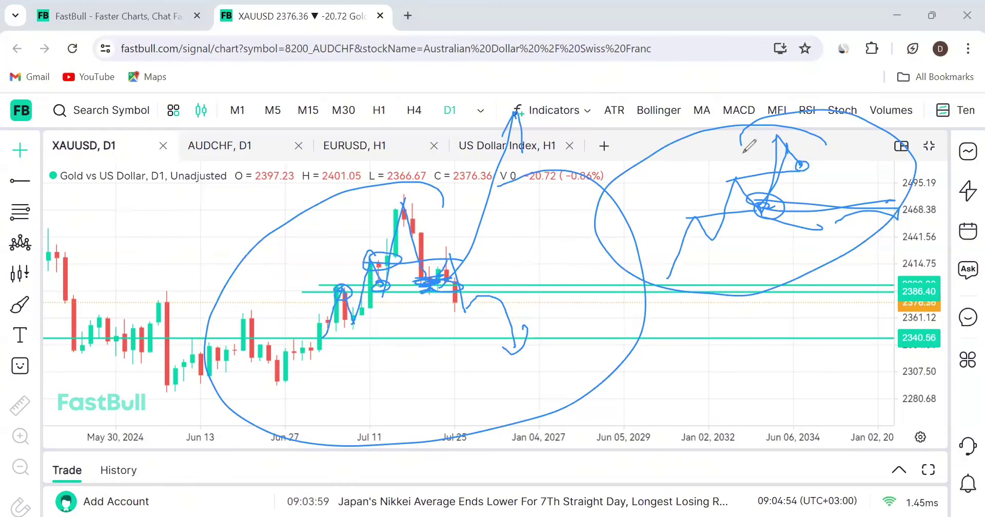
# - Sketch a falling zigzag above the May and June candles, with level lines at its first low and at the lower high's zone
pyautogui.moveTo(81, 195)
pyautogui.mouseDown()
pyautogui.moveTo(106, 259)
pyautogui.moveTo(122, 235)
pyautogui.mouseUp()
pyautogui.moveTo(145, 302)
pyautogui.mouseDown()
pyautogui.moveTo(123, 235)
pyautogui.moveTo(215, 248)
pyautogui.moveTo(116, 232)
pyautogui.moveTo(132, 233)
pyautogui.mouseUp()
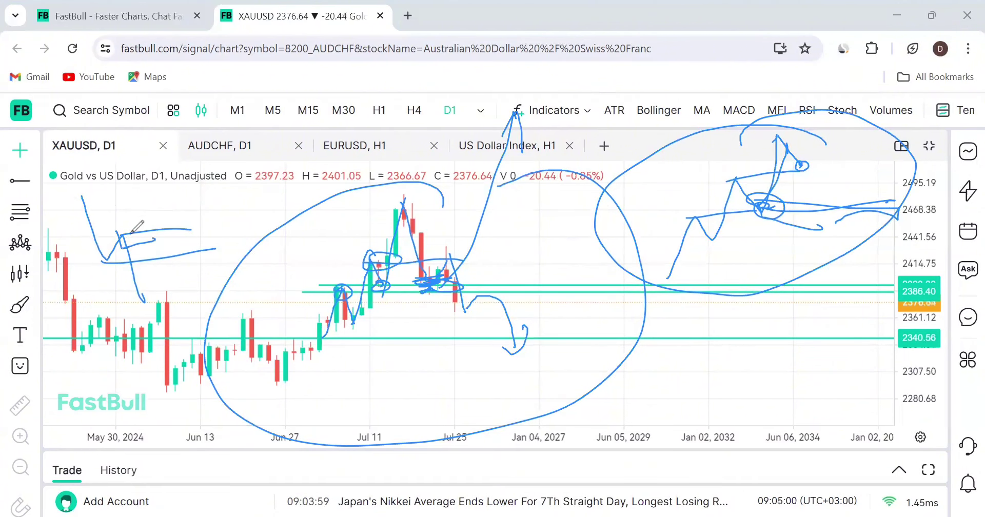
pyautogui.moveTo(191, 229); pyautogui.dragTo(138, 241)
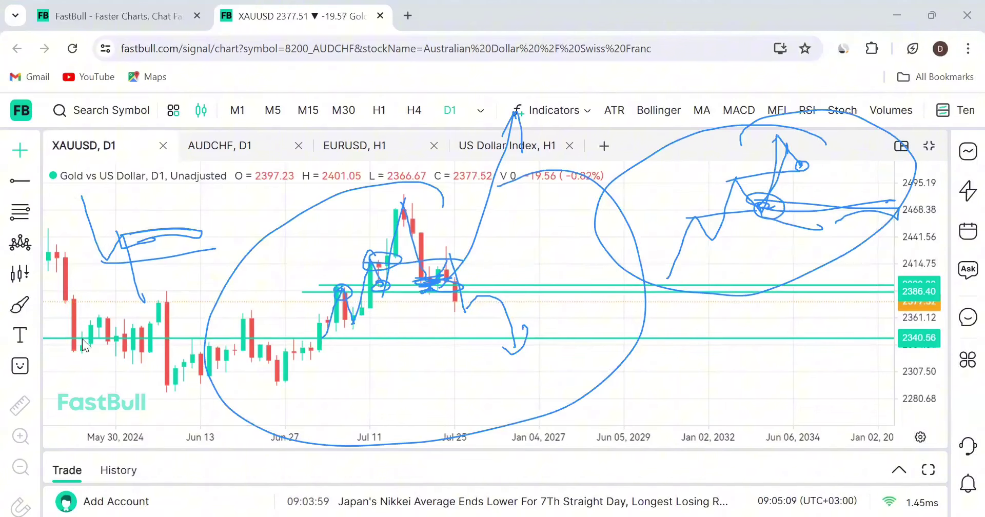
# - Clear every freehand mark and encircle the June and July candles again with a large loop reaching past July 25
pyautogui.press('e')
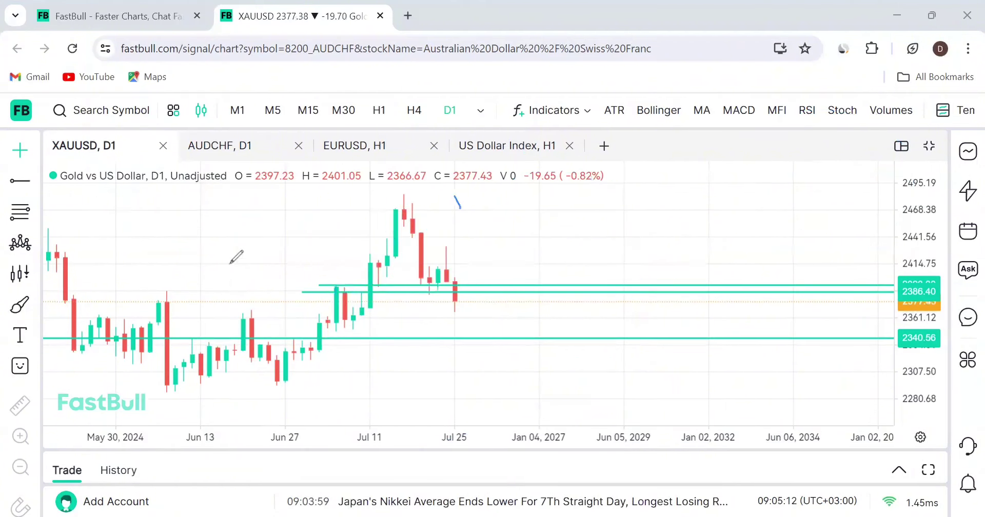
pyautogui.moveTo(461, 207); pyautogui.dragTo(547, 336)
pyautogui.moveTo(414, 171); pyautogui.dragTo(518, 348)
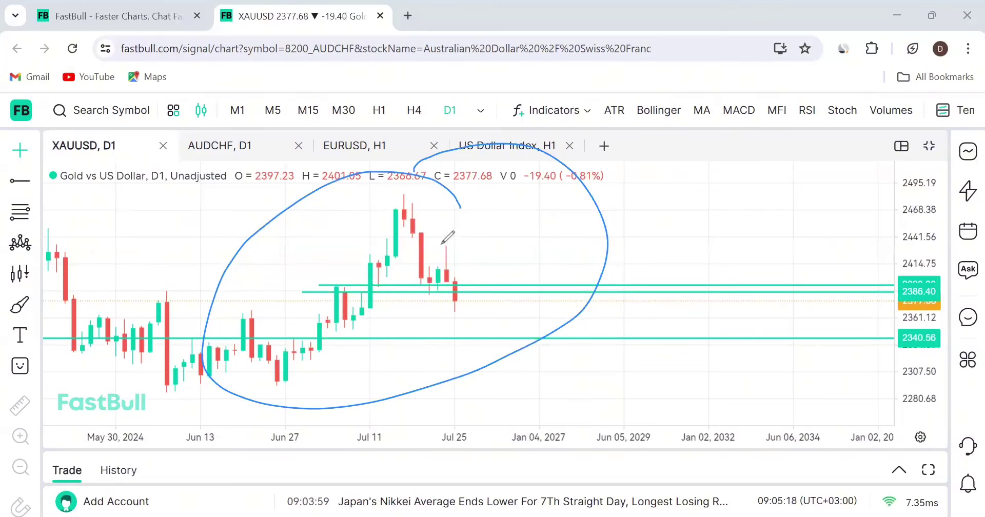
# - Circle the latest candles, sketch a drop from them to the 2340.56 line, and circle that line's early-July touches and the target
pyautogui.moveTo(430, 242)
pyautogui.mouseDown()
pyautogui.moveTo(464, 305)
pyautogui.moveTo(475, 290)
pyautogui.moveTo(482, 297)
pyautogui.mouseUp()
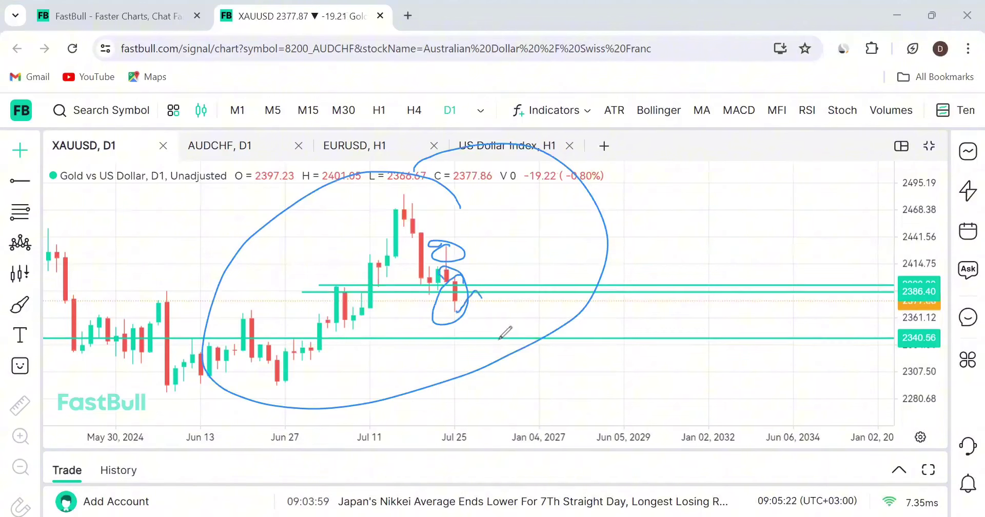
pyautogui.moveTo(498, 339); pyautogui.dragTo(500, 345)
pyautogui.moveTo(313, 333)
pyautogui.mouseDown()
pyautogui.moveTo(299, 326)
pyautogui.moveTo(333, 337)
pyautogui.mouseUp()
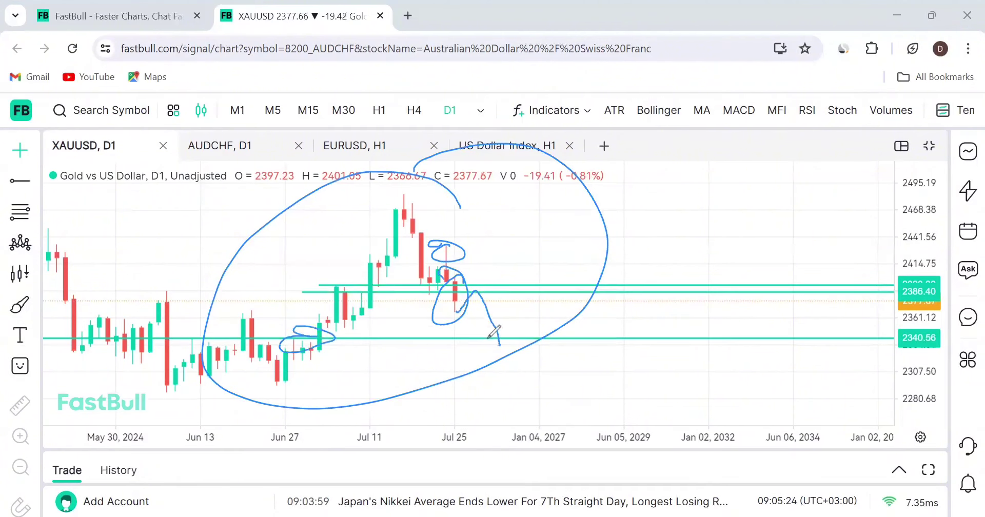
pyautogui.moveTo(488, 337); pyautogui.dragTo(477, 330)
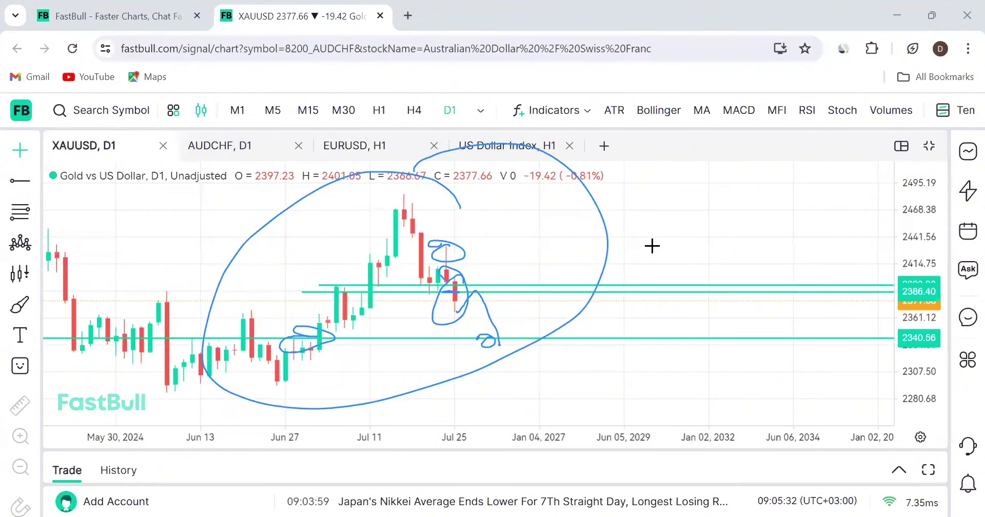
# - Leave drawing mode, open the quotes and chat sidebar to read the recent chat messages, and close it again
pyautogui.press('Escape')
pyautogui.click(968, 150)
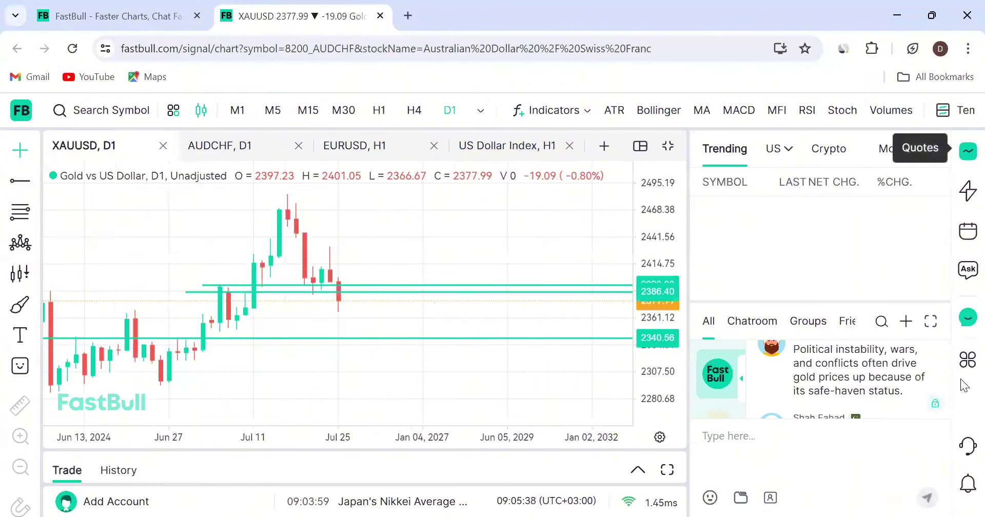
pyautogui.scroll(-5, 842, 365)
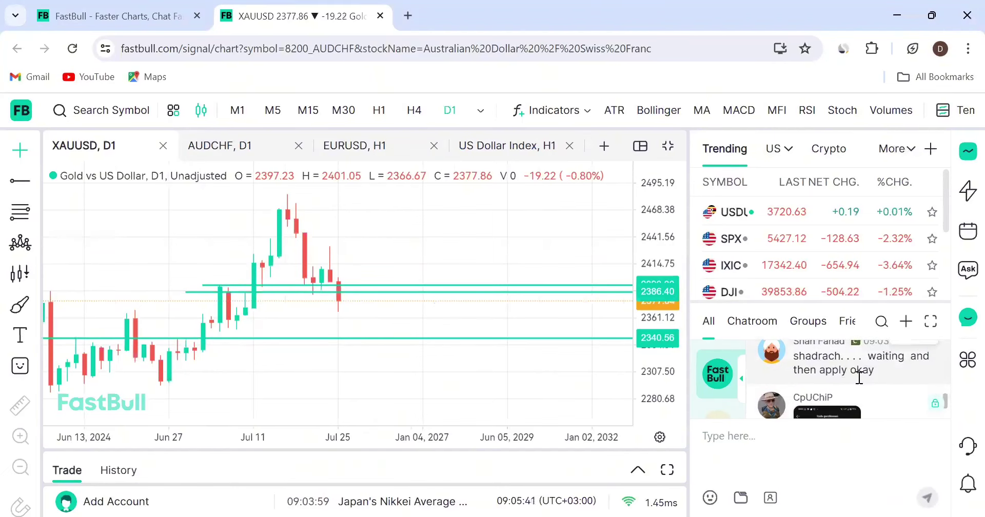
pyautogui.scroll(-3, 854, 377)
pyautogui.scroll(-2, 879, 384)
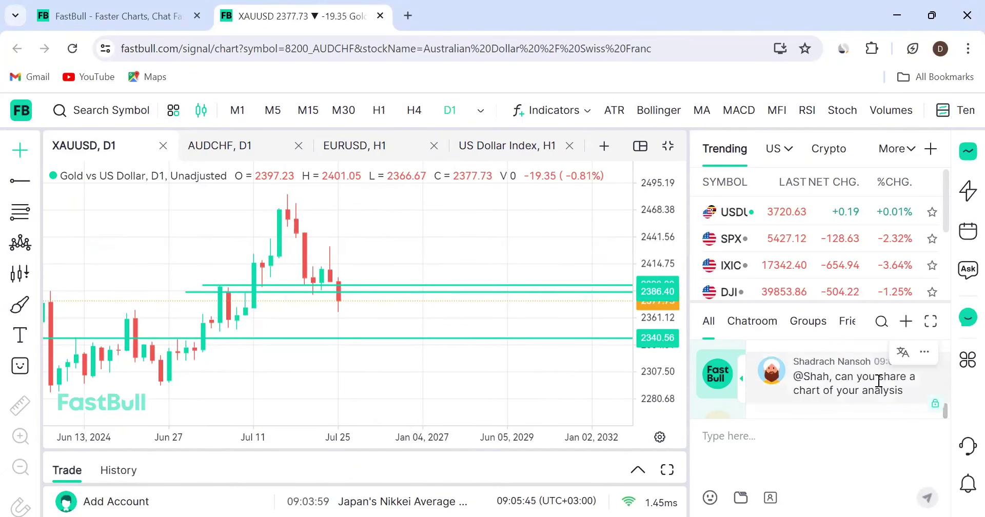
pyautogui.scroll(2, 878, 381)
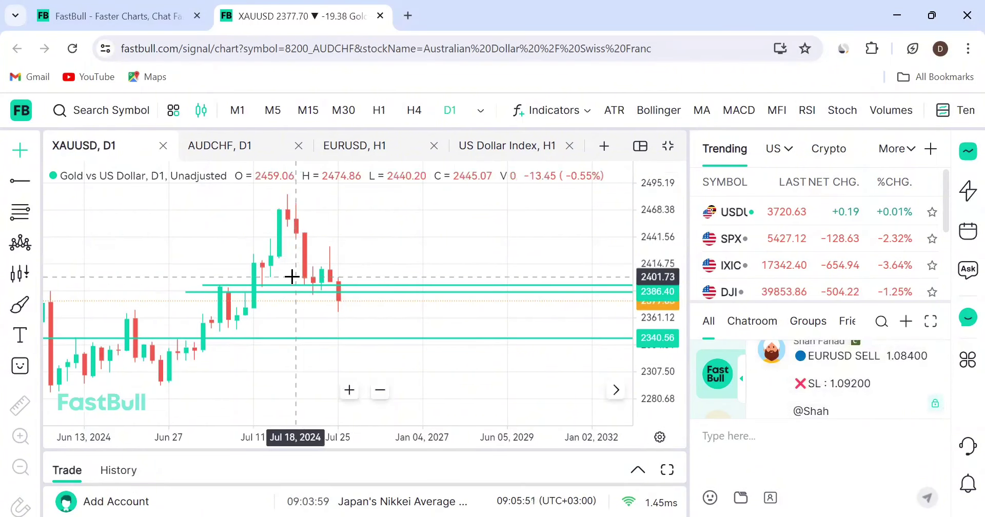
pyautogui.click(967, 150)
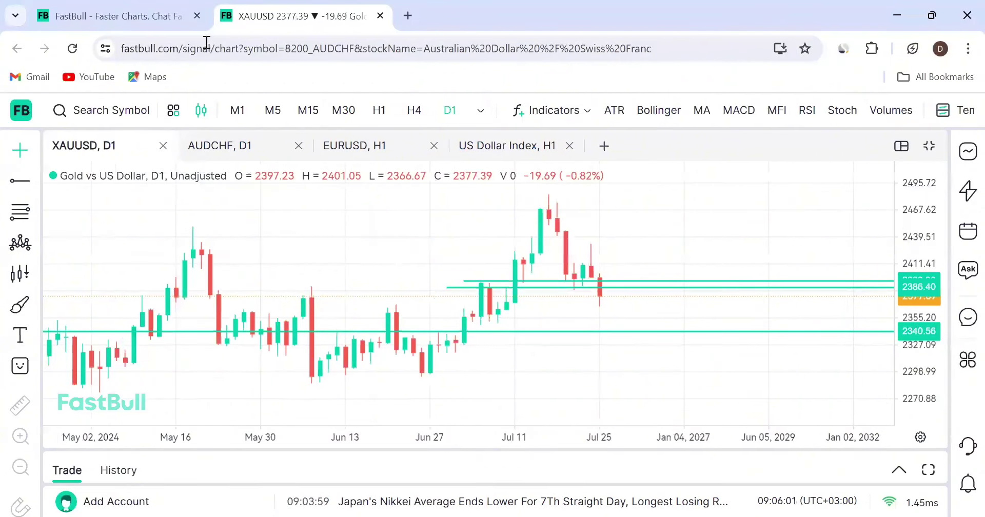
# - Switch to the FastBull homepage and examine the news feed, economic calendar, pending orders and speculative sentiment sections
pyautogui.click(143, 24)
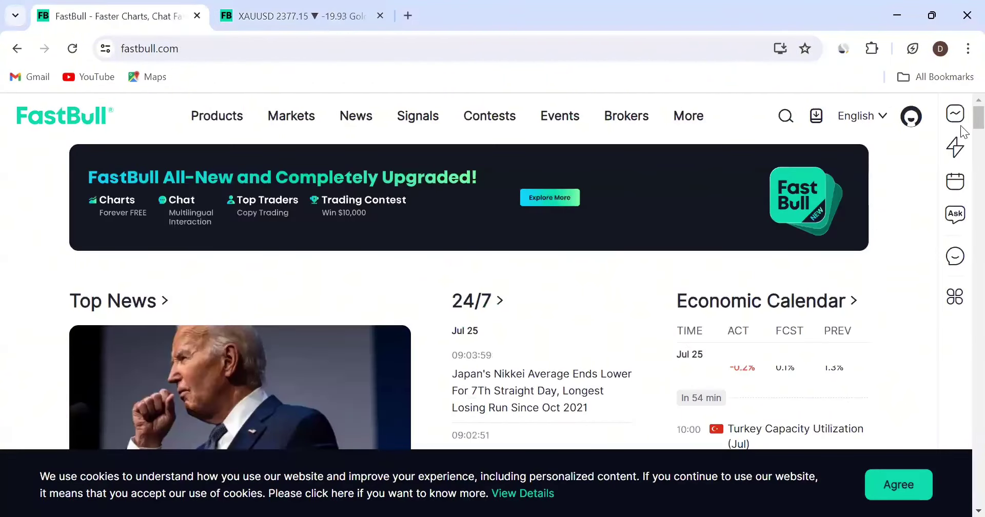
pyautogui.scroll(-2, 962, 136)
pyautogui.scroll(-3, 962, 136)
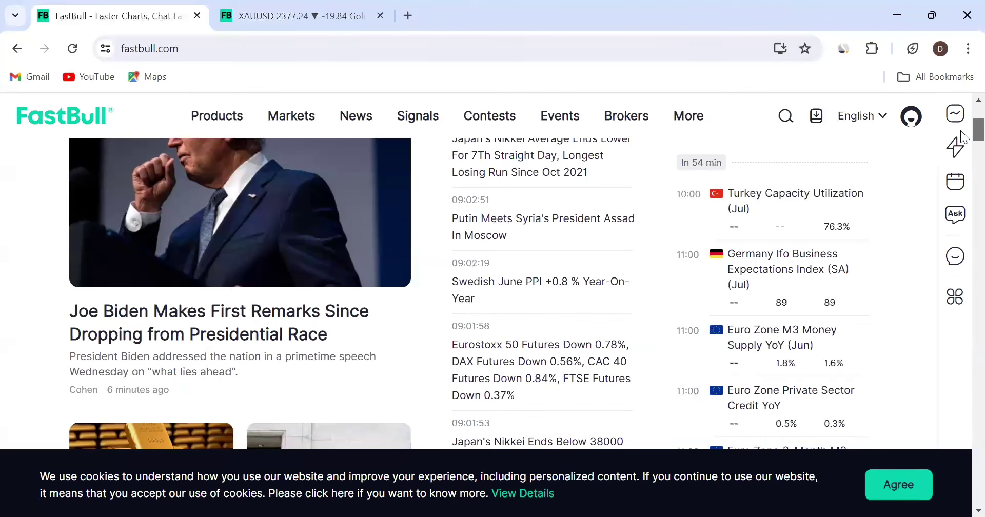
pyautogui.moveTo(418, 122)
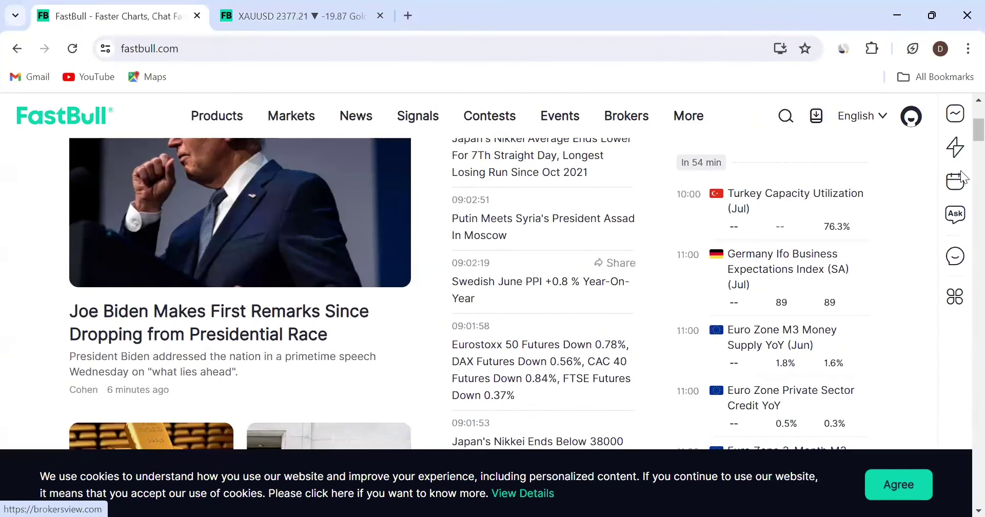
pyautogui.moveTo(978, 129); pyautogui.dragTo(960, 352)
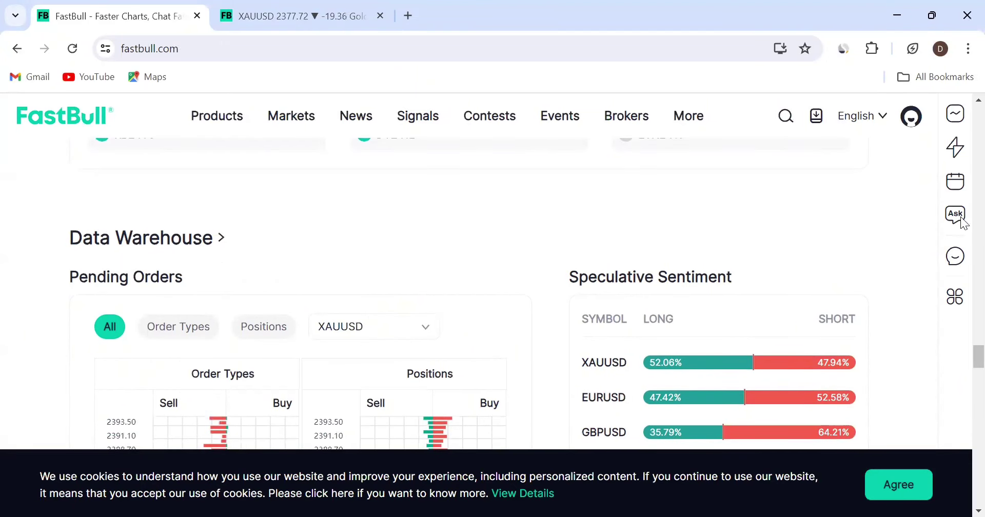
pyautogui.moveTo(964, 354); pyautogui.dragTo(961, 374)
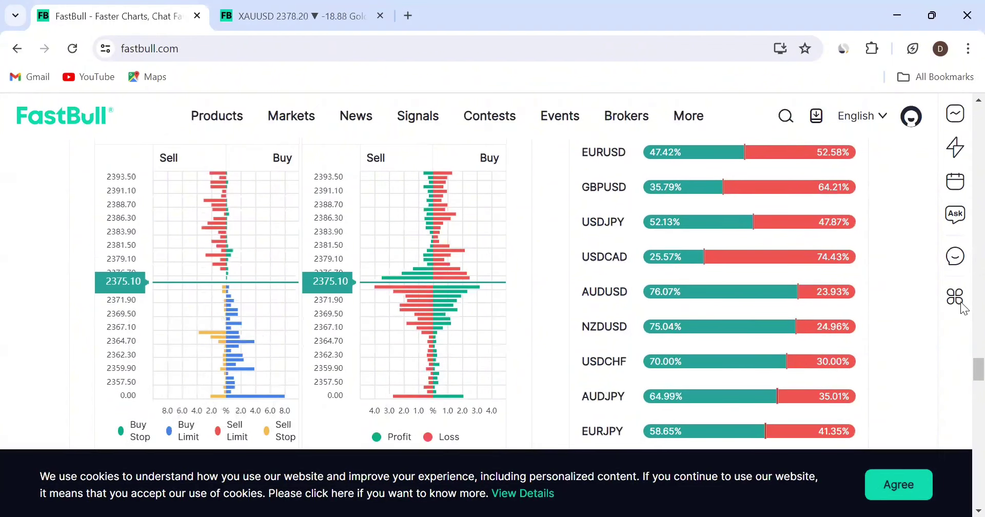
pyautogui.scroll(3, 963, 374)
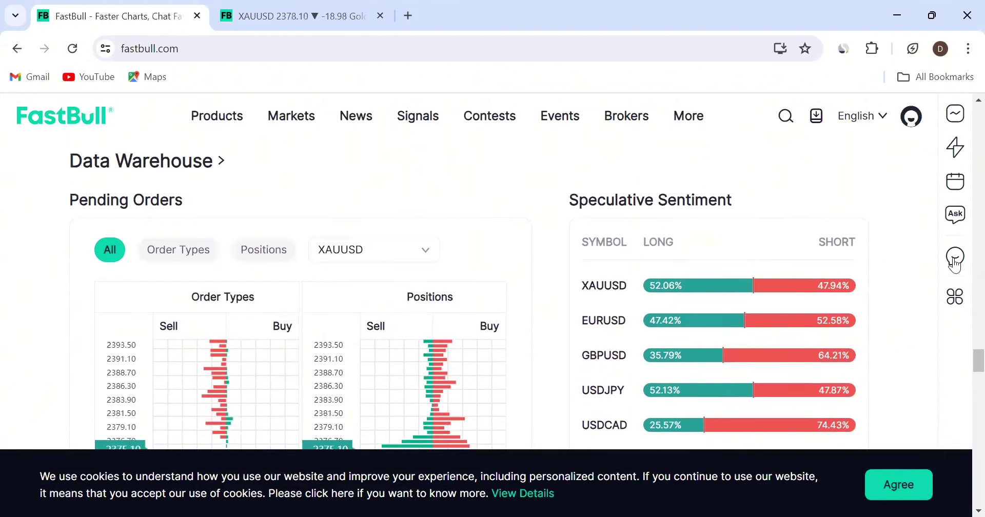
# - Browse the rest of the homepage through the metals futures chart and central bank rates to the stock course videos
pyautogui.moveTo(964, 362); pyautogui.dragTo(964, 402)
pyautogui.scroll(-7, 962, 408)
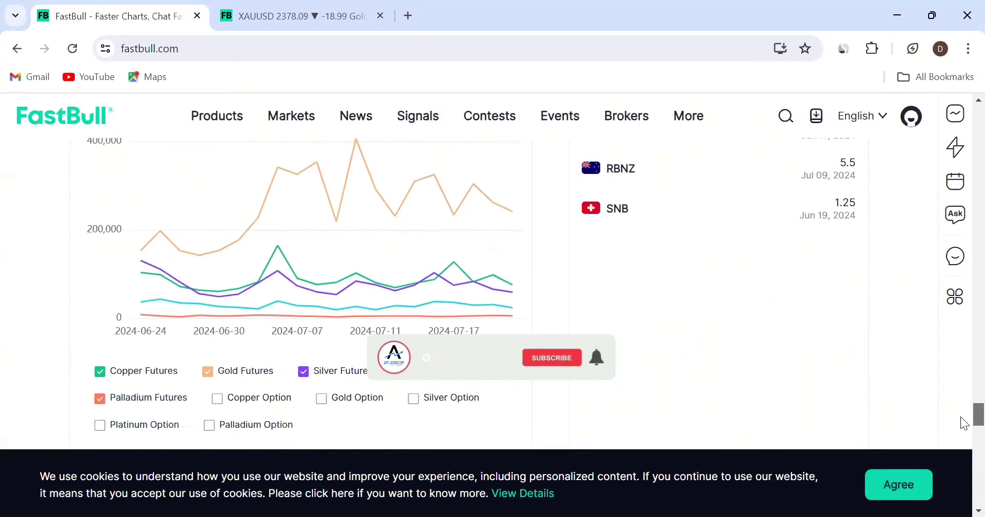
pyautogui.scroll(-10, 964, 433)
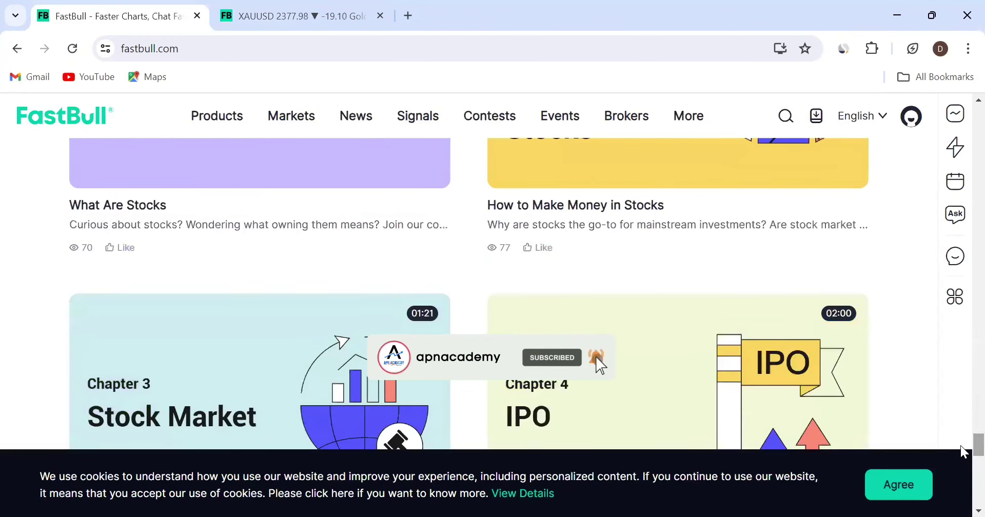